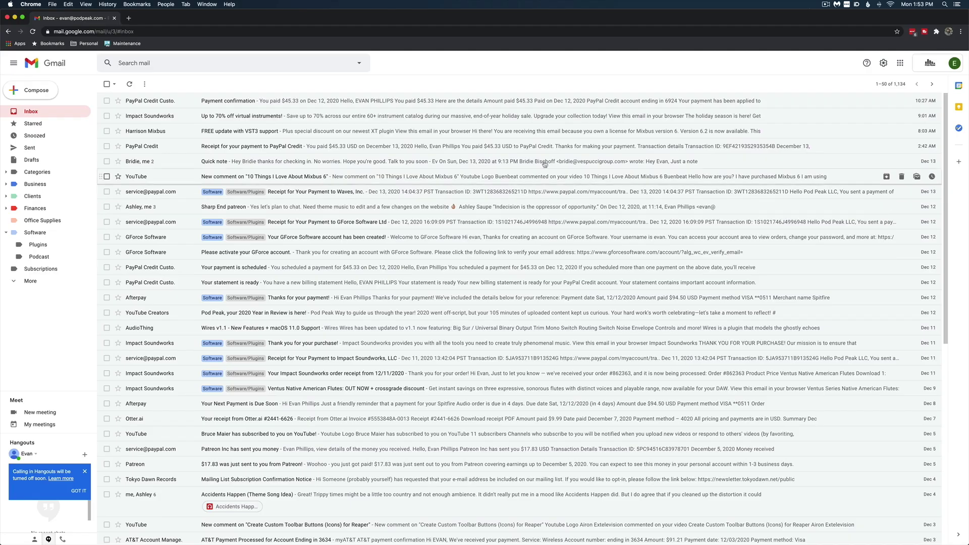
# Open the 'FREE update with VST3 support' email and follow its 'Visit our NEW website' download link
pyautogui.click(375, 131)
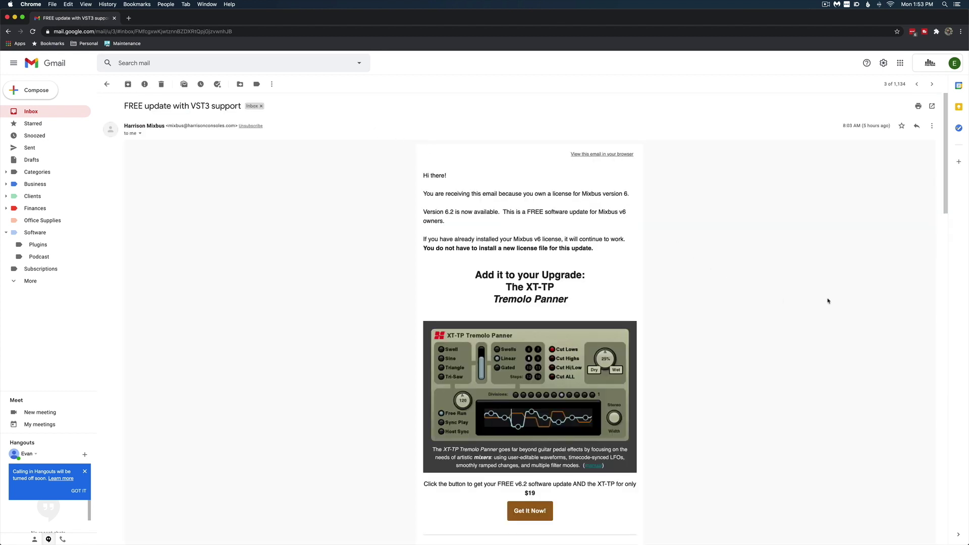
pyautogui.scroll(-10, 825, 301)
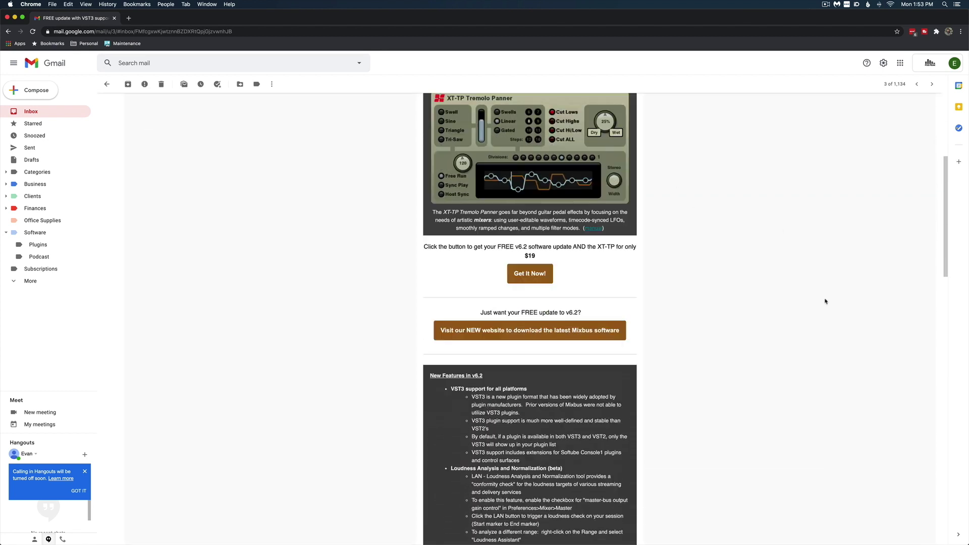
pyautogui.scroll(-3, 826, 302)
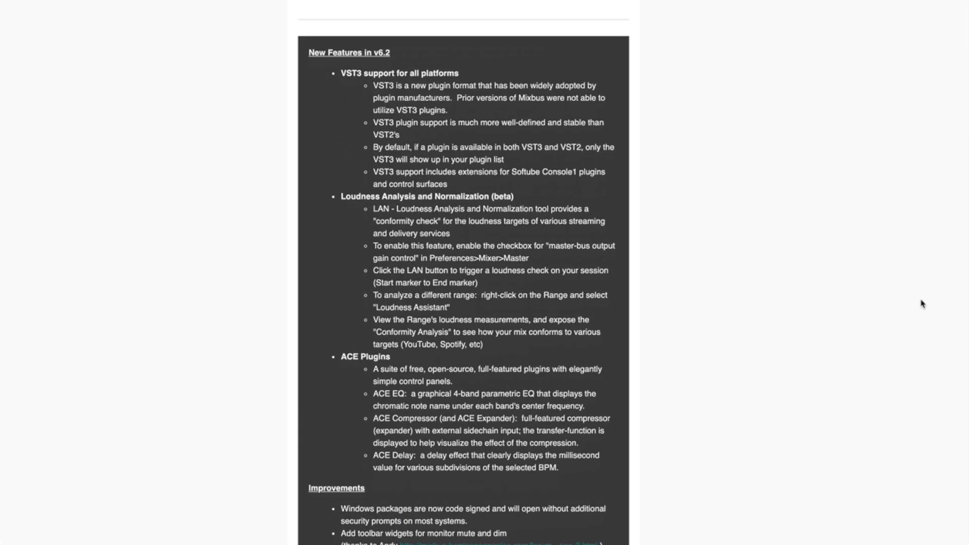
pyautogui.scroll(-9, 922, 304)
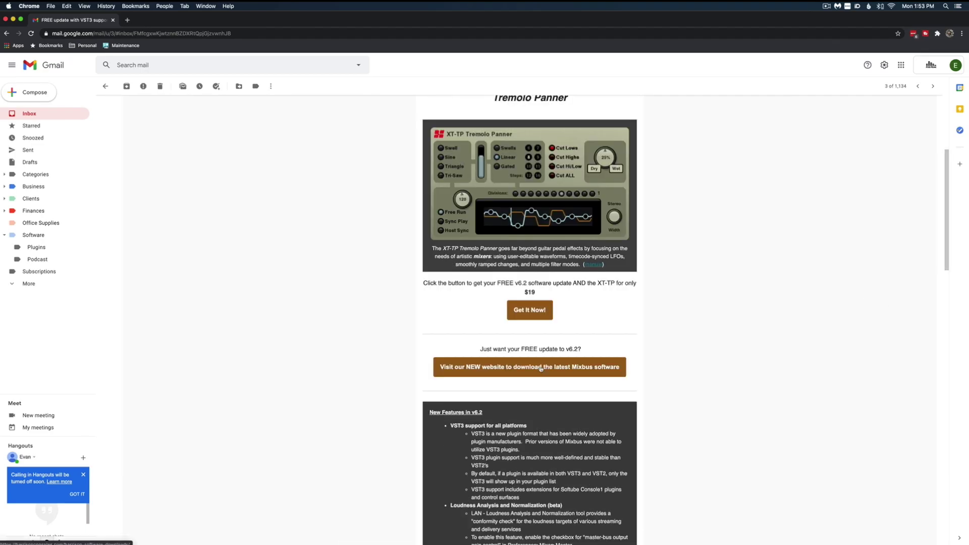
pyautogui.click(540, 369)
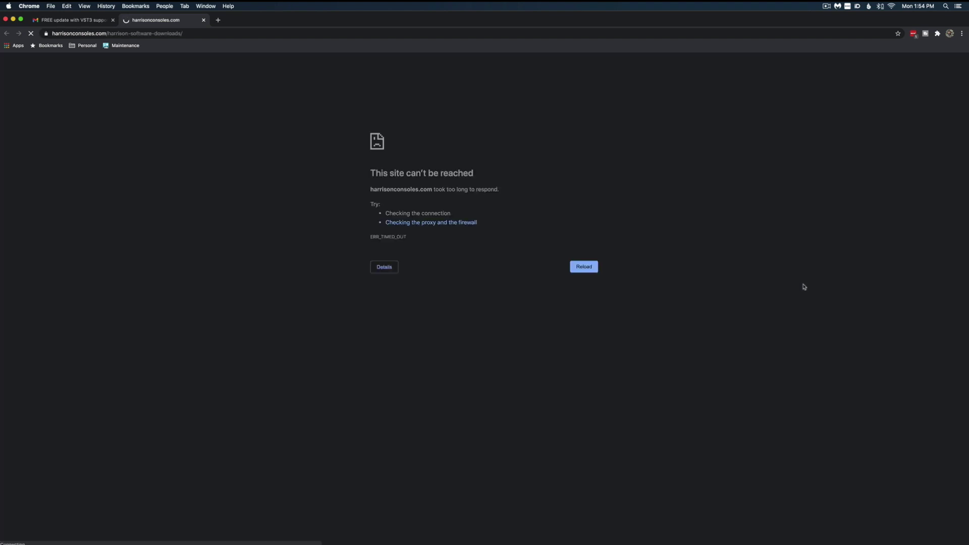
# Search Google for harrison consoles and try the Harrison Consoles result's Mixbus sitelink
pyautogui.press('super+bracketleft')
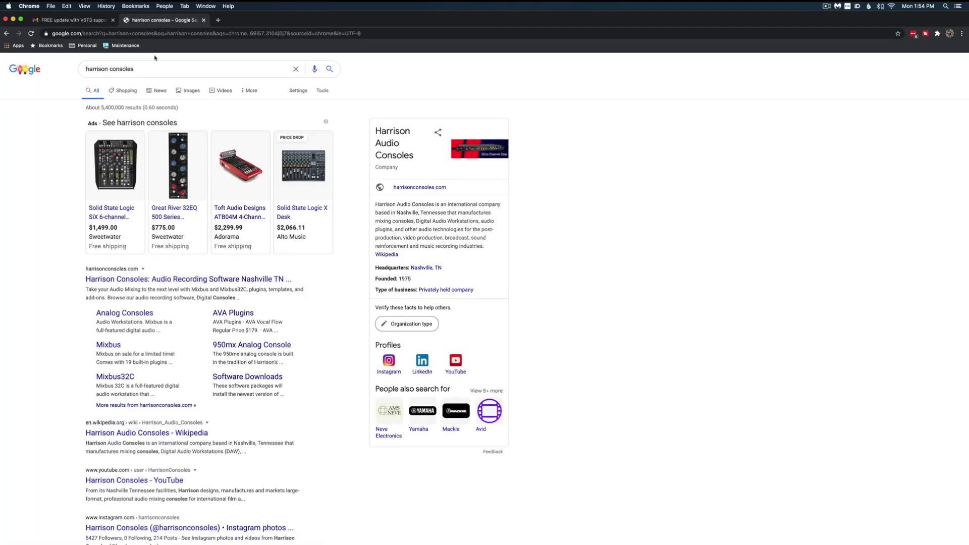
pyautogui.click(150, 280)
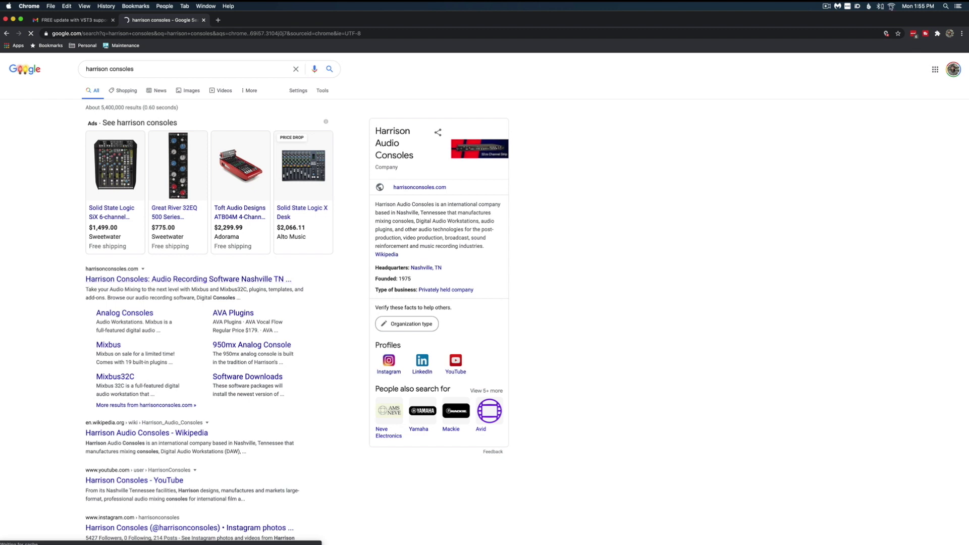
pyautogui.click(107, 346)
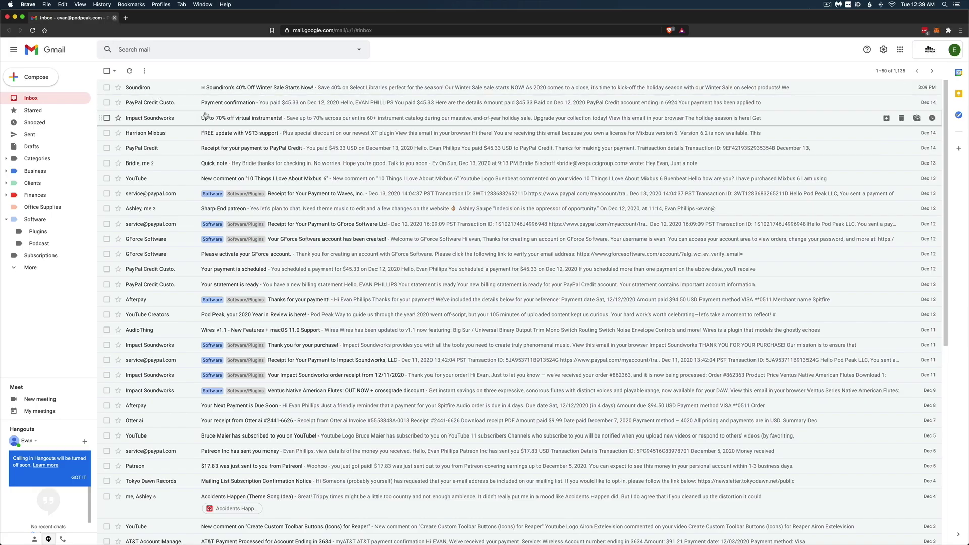
# Reopen the Harrison Mixbus email and follow its 'Visit our NEW website' link to Software Downloads
pyautogui.click(253, 134)
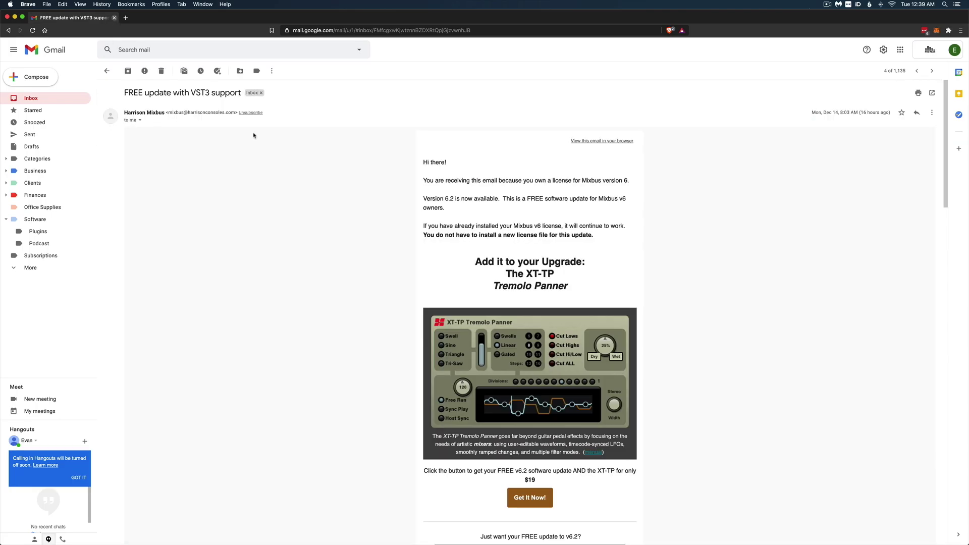
pyautogui.scroll(-5, 576, 426)
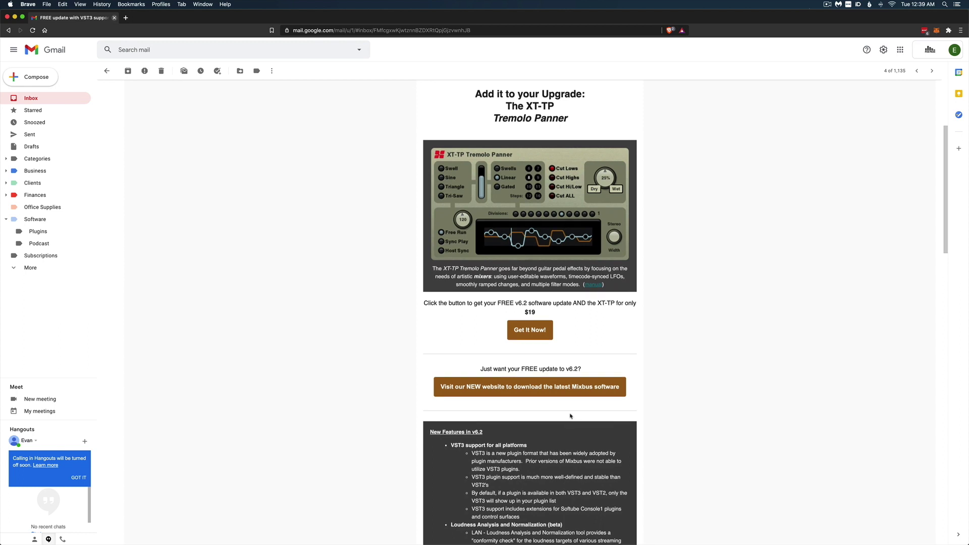
pyautogui.click(545, 387)
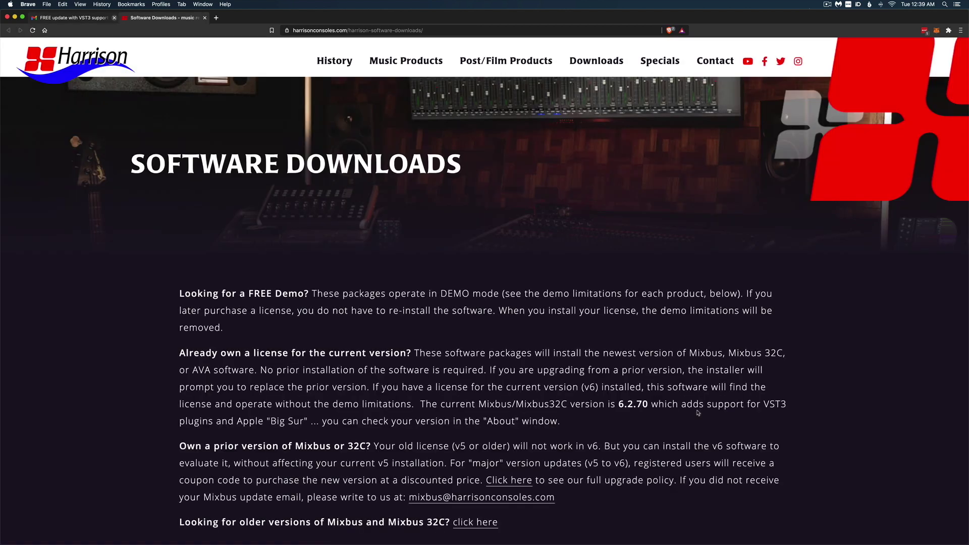
# Start the free Mixbus checkout via GET MIXBUS, enter the e-mail address and place the order
pyautogui.scroll(-5, 795, 418)
pyautogui.scroll(-4, 795, 418)
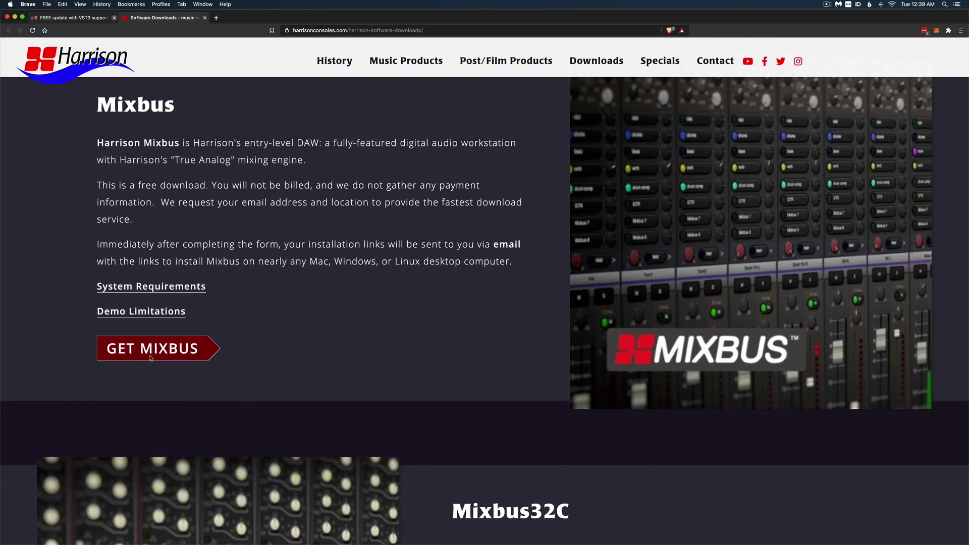
pyautogui.click(163, 344)
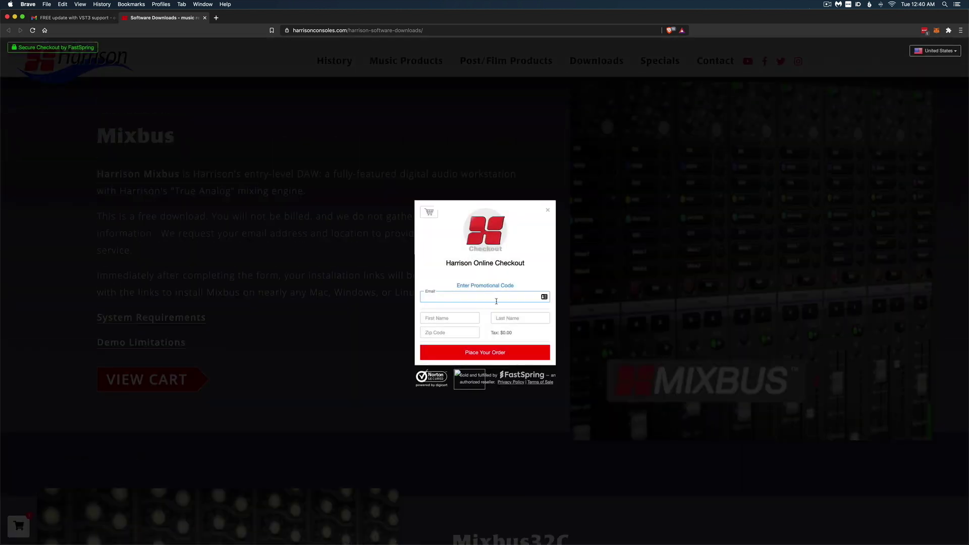
pyautogui.click(443, 346)
pyautogui.click(465, 353)
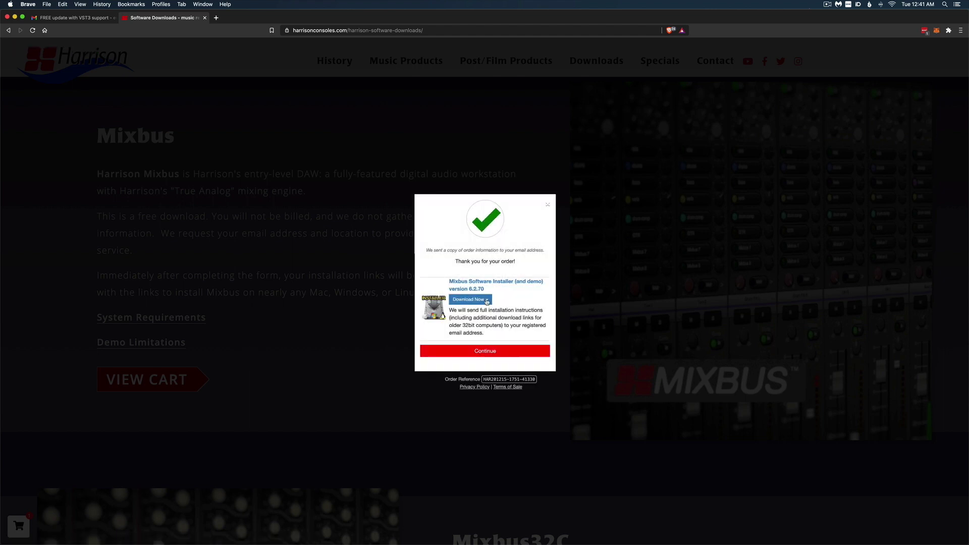
# Save the macOS Mixbus 6.2.70 installer to Downloads and open the disk image
pyautogui.click(487, 302)
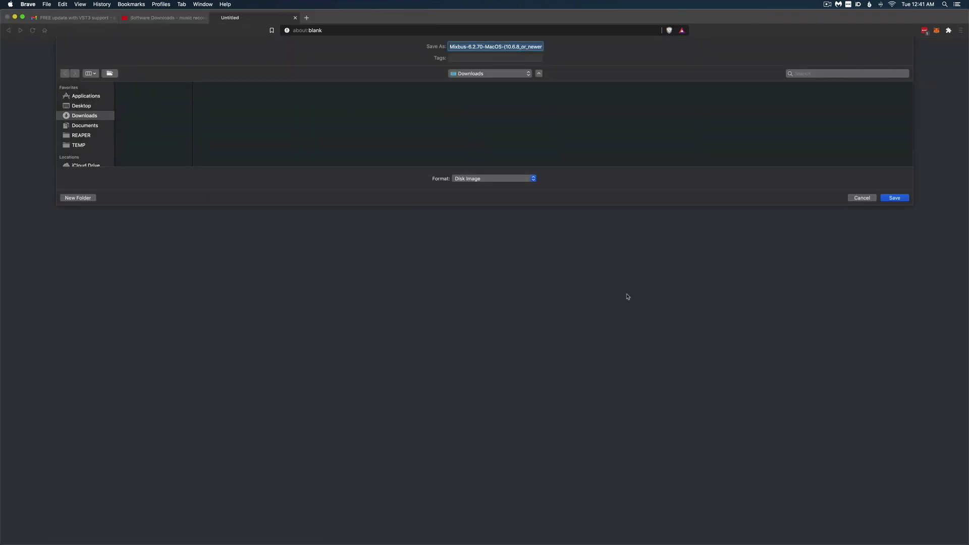
pyautogui.click(901, 198)
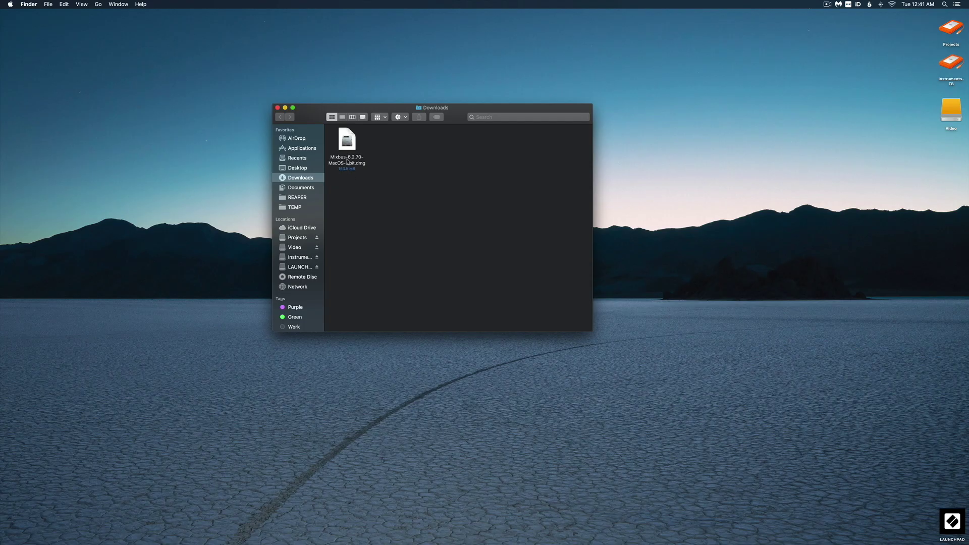
pyautogui.doubleClick(346, 141)
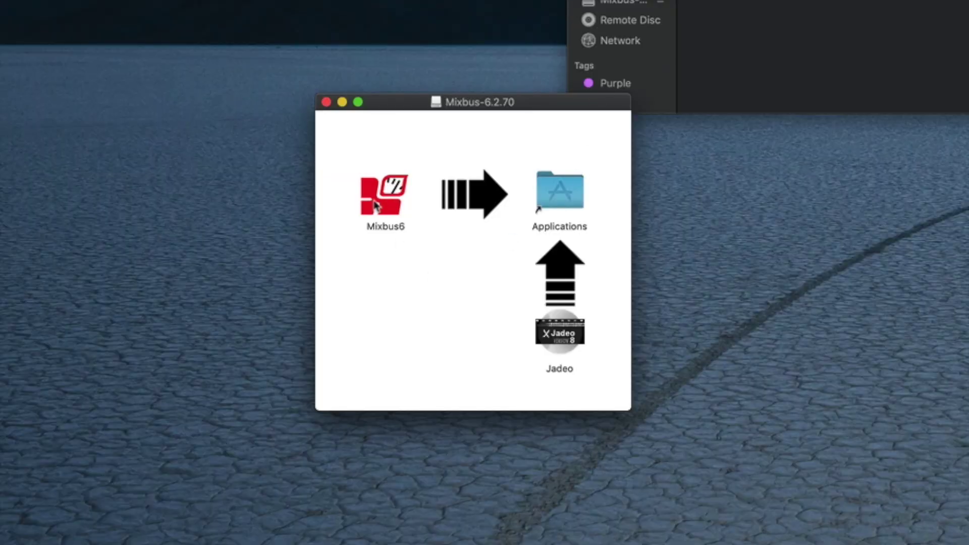
# Drag Mixbus6 into Applications, launch it from the Dock, and dismiss the unidentified-developer warning
pyautogui.moveTo(373, 204); pyautogui.dragTo(551, 193)
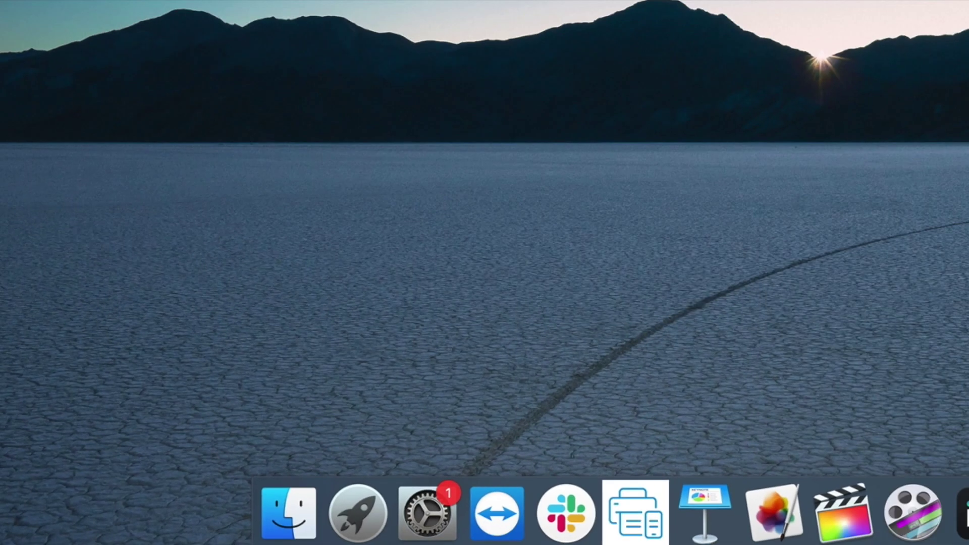
pyautogui.click(809, 515)
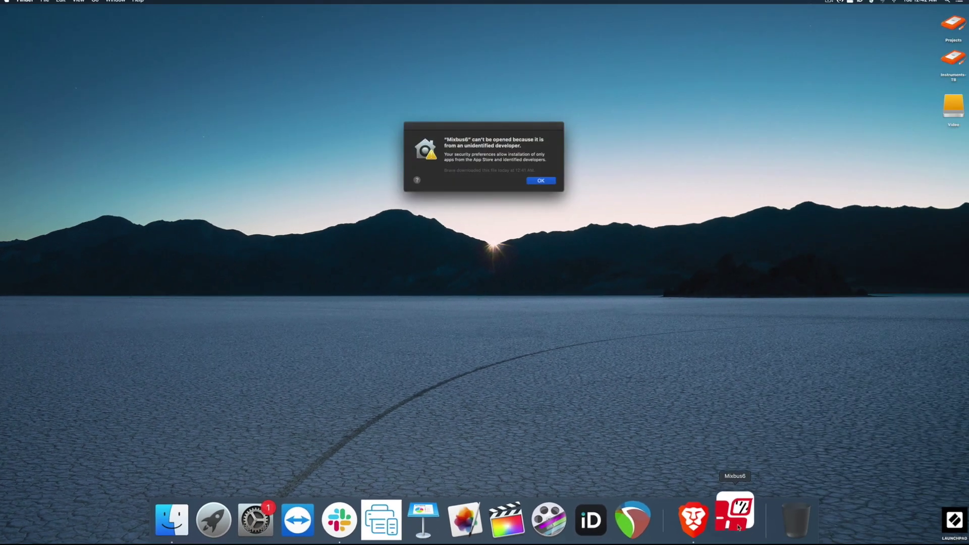
pyautogui.click(538, 181)
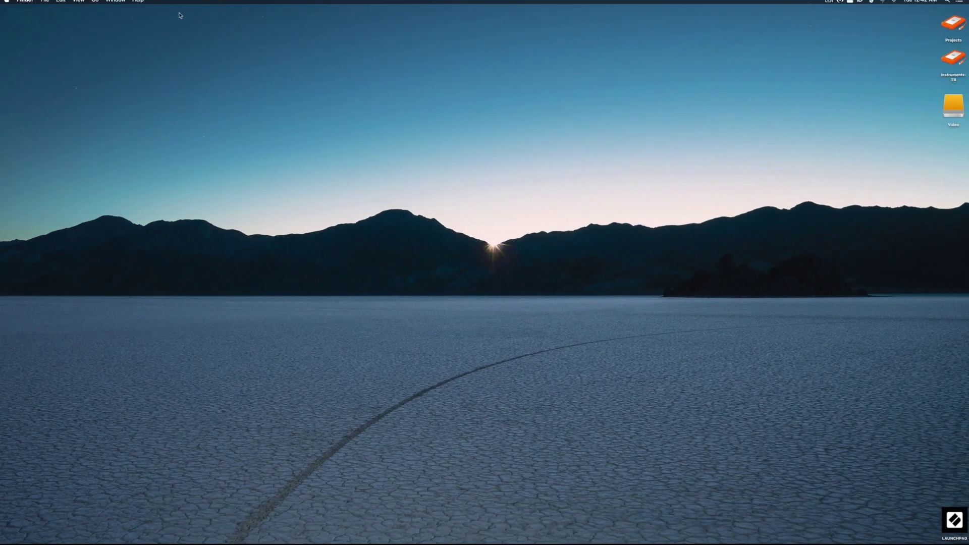
# In Security & Privacy, choose Open Anyway for Mixbus6 and confirm opening it
pyautogui.click(7, 2)
pyautogui.click(16, 20)
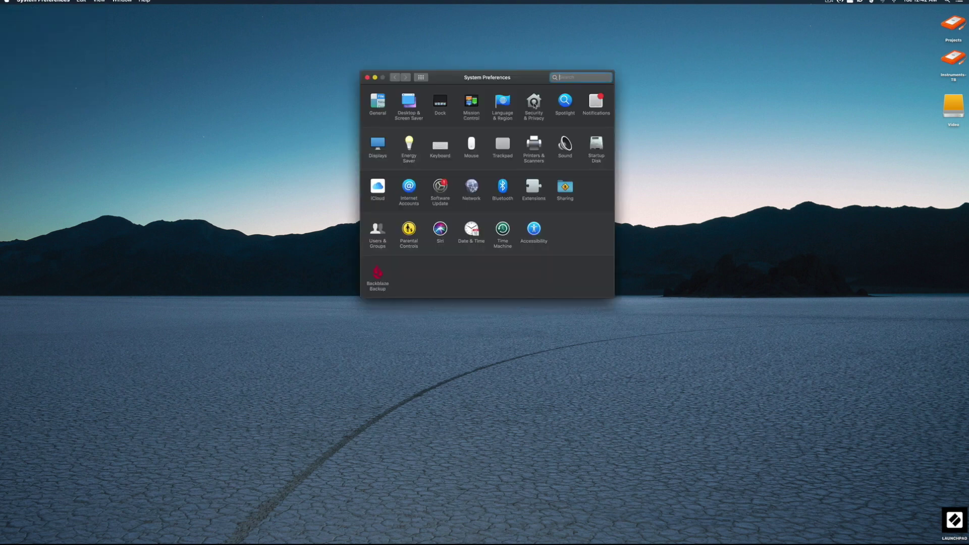
pyautogui.click(534, 105)
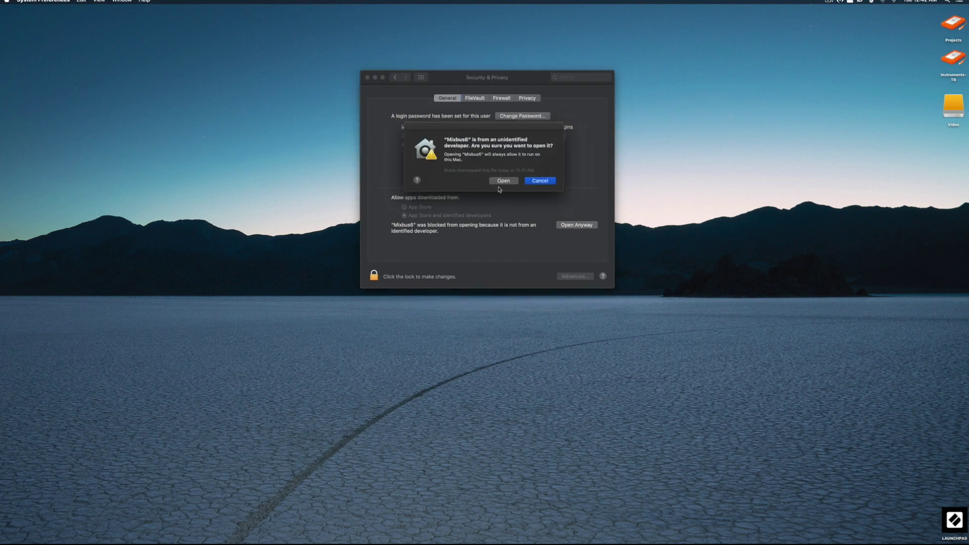
pyautogui.click(499, 180)
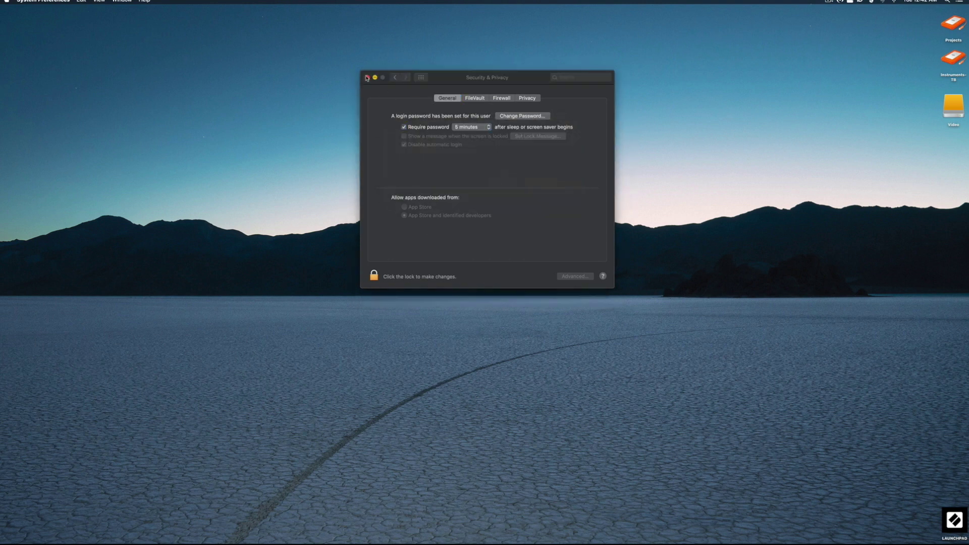
# Open the recent Mixbus session and go to Preferences > Plugins
pyautogui.click(367, 77)
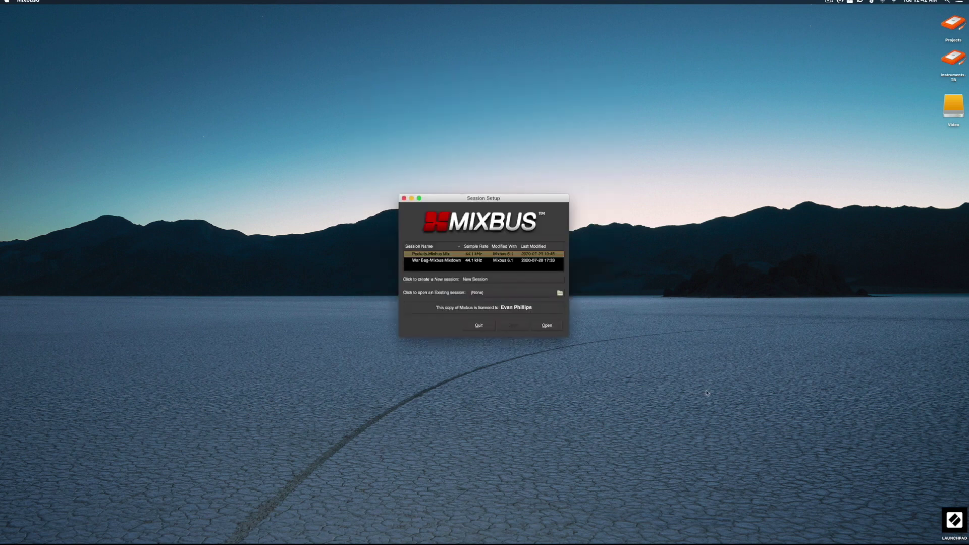
pyautogui.click(549, 325)
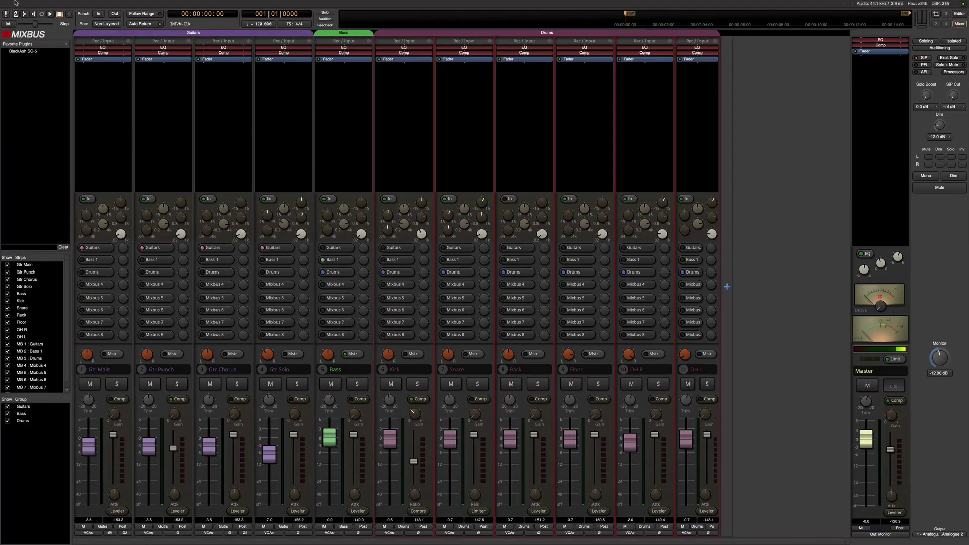
pyautogui.click(27, 4)
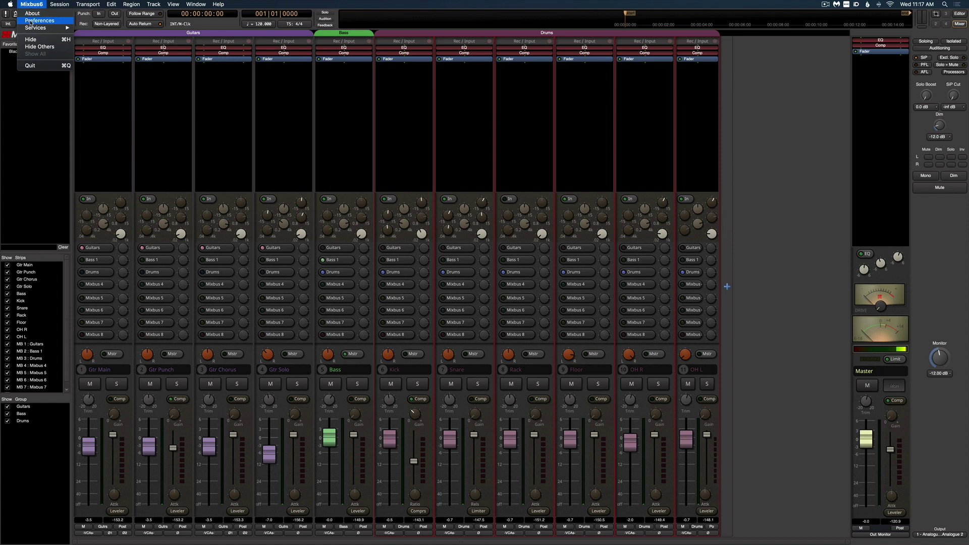
pyautogui.click(39, 21)
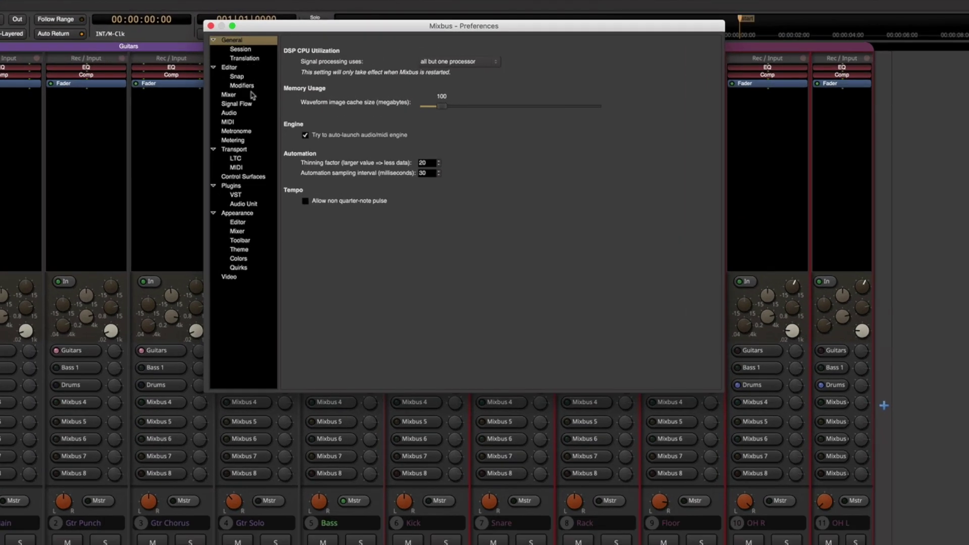
pyautogui.click(241, 185)
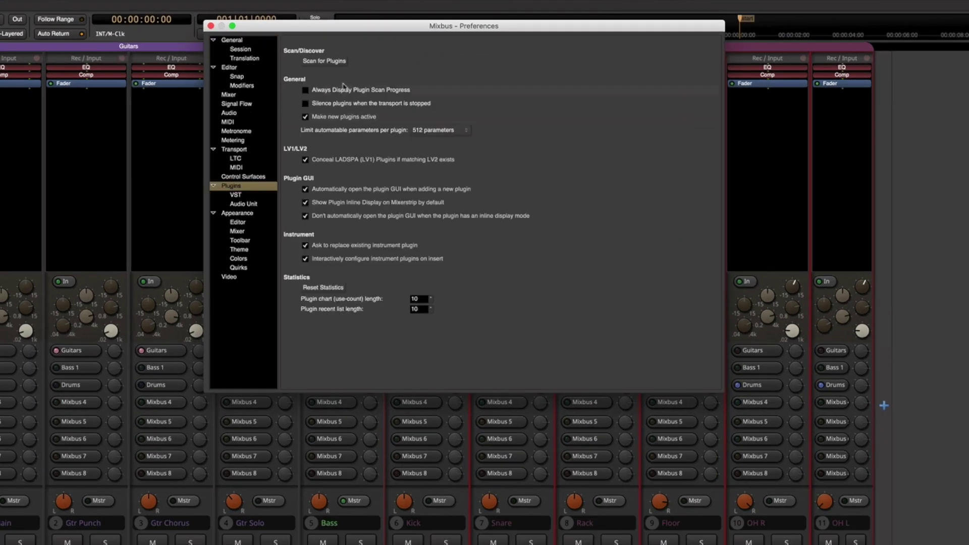
# Scan for plugins and quit the Softube activation prompt that appears
pyautogui.click(323, 60)
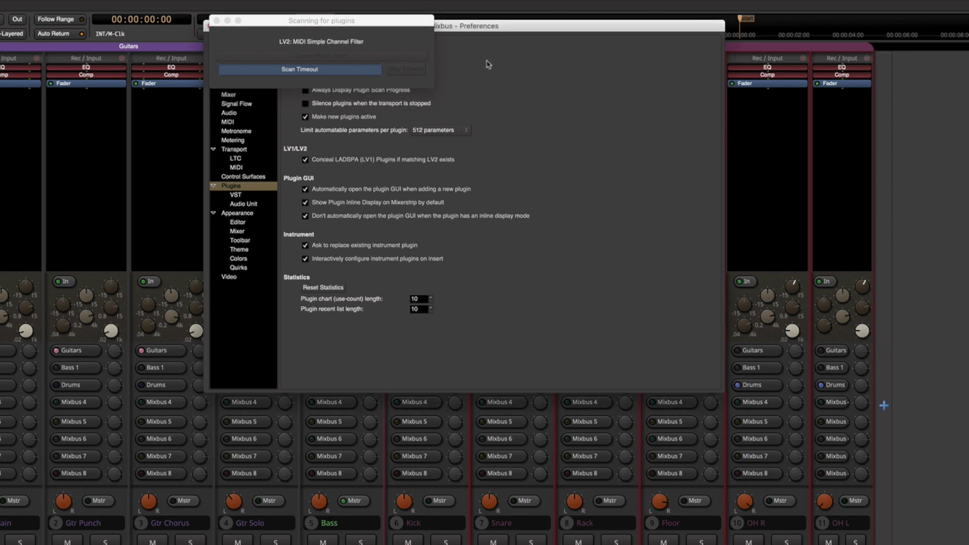
pyautogui.click(793, 95)
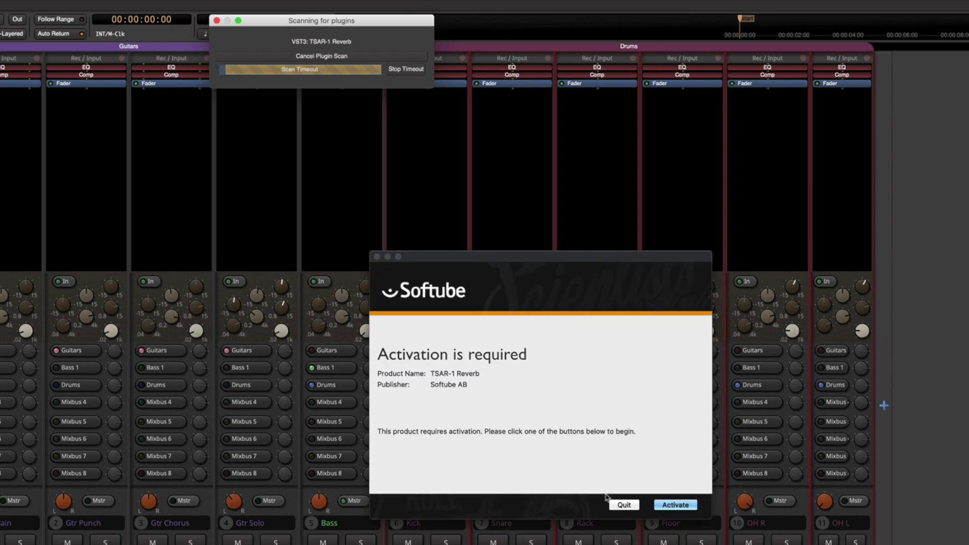
pyautogui.click(624, 504)
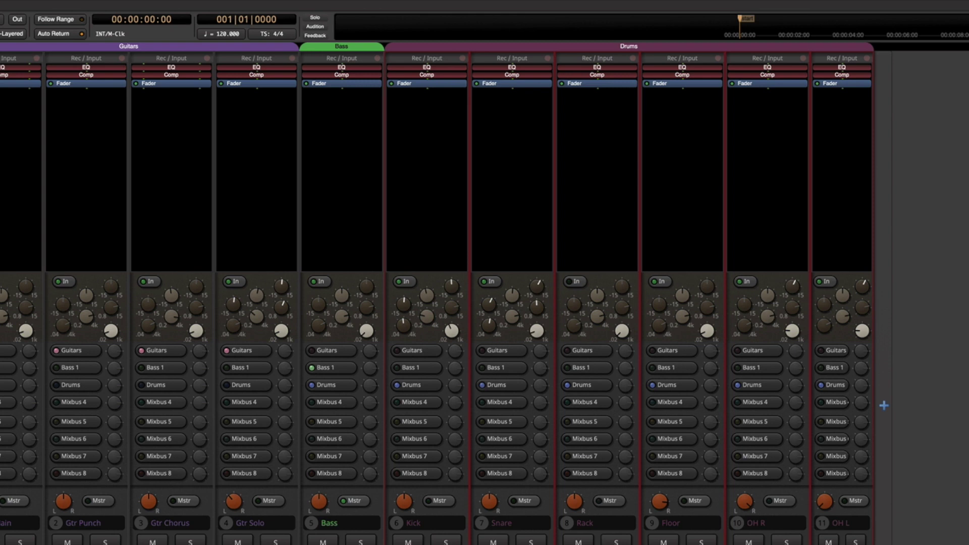
# Insert Arturia's Delay MEMORY-BRIGADE (VST3) on Bass via New Plugin > By Creator > Arturia
pyautogui.rightClick(318, 105)
pyautogui.moveTo(326, 108)
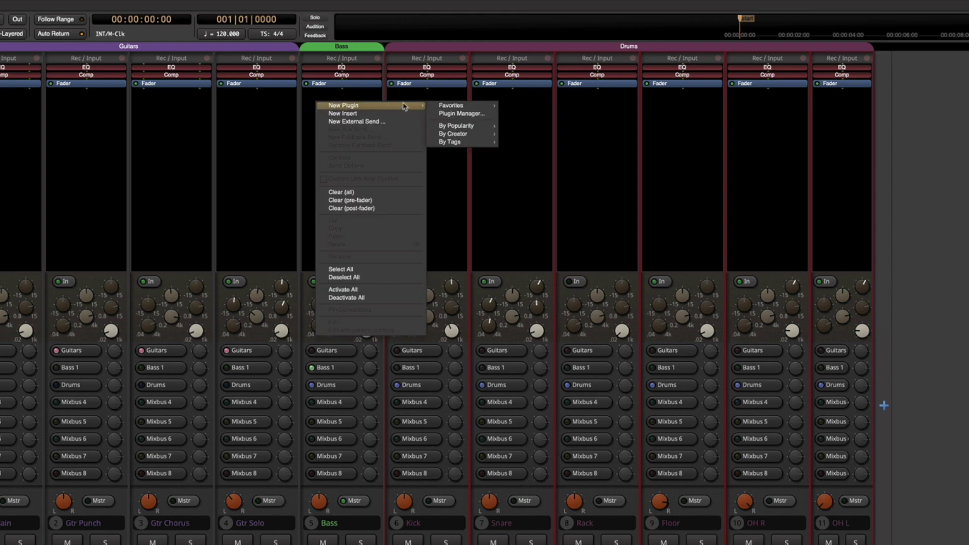
pyautogui.moveTo(454, 134)
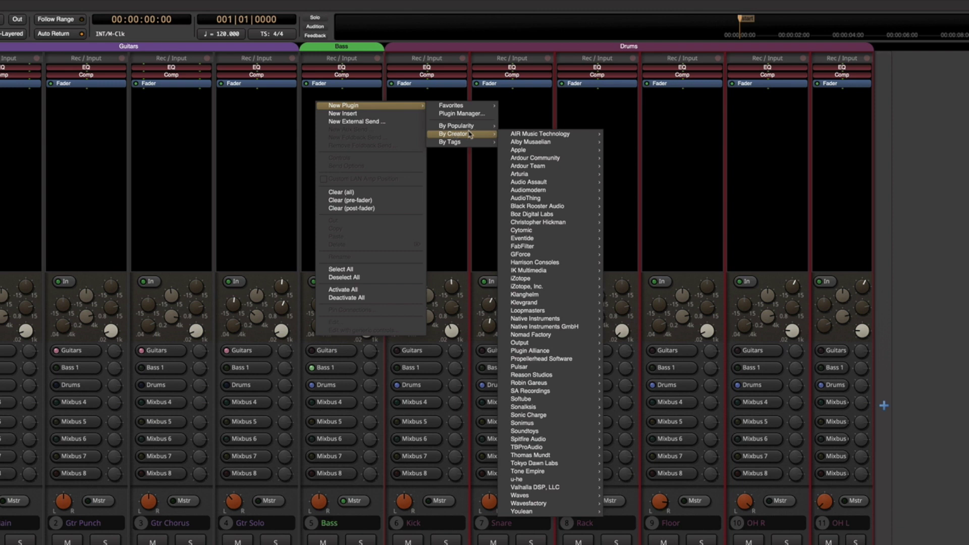
pyautogui.moveTo(527, 158)
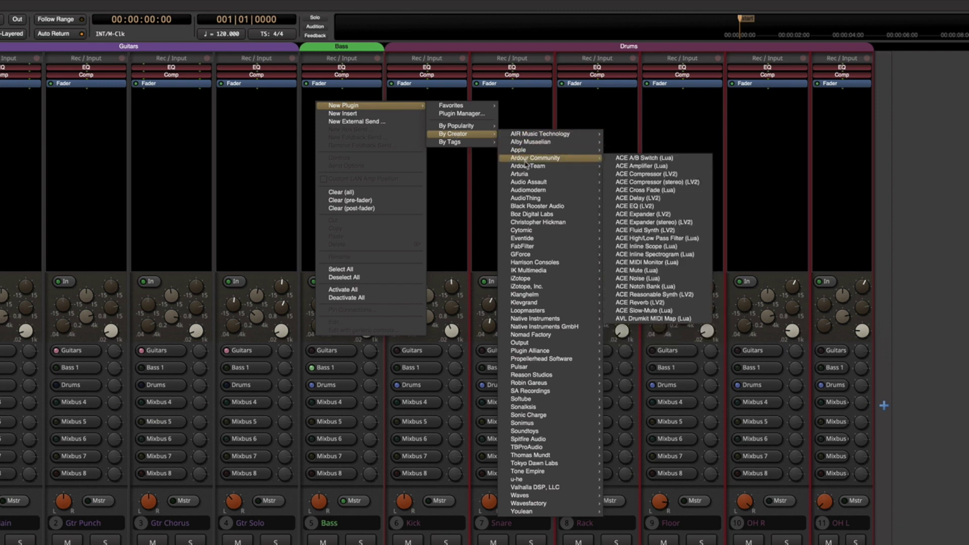
pyautogui.moveTo(526, 175)
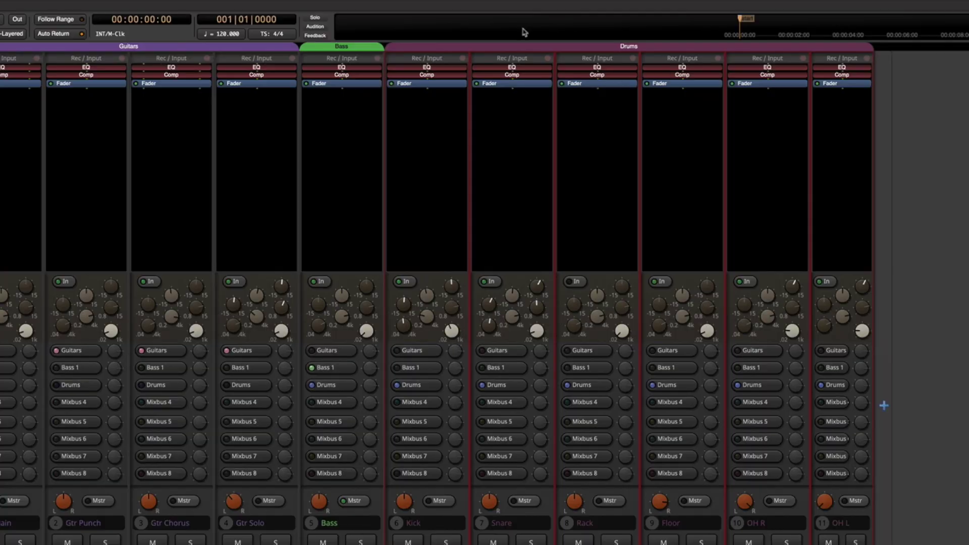
pyautogui.rightClick(327, 119)
pyautogui.moveTo(341, 113)
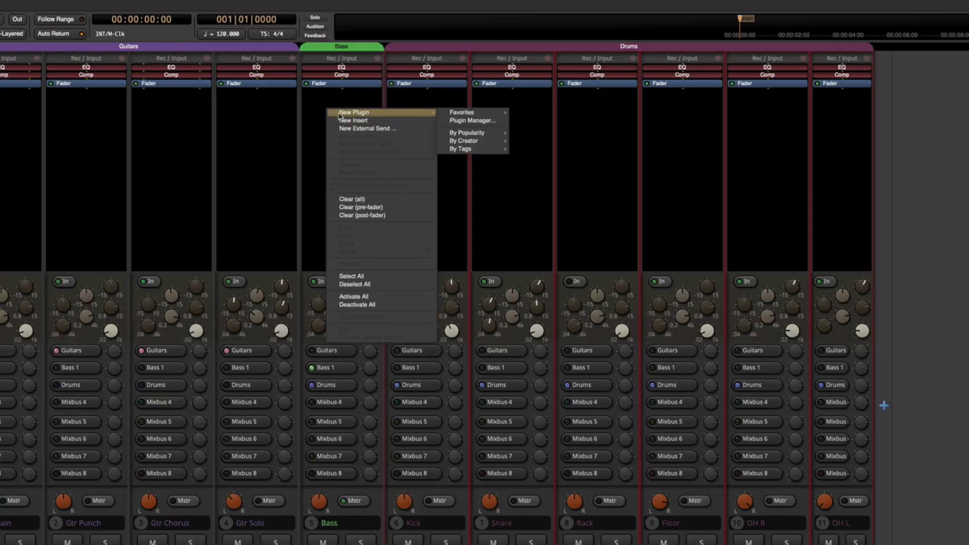
pyautogui.moveTo(469, 141)
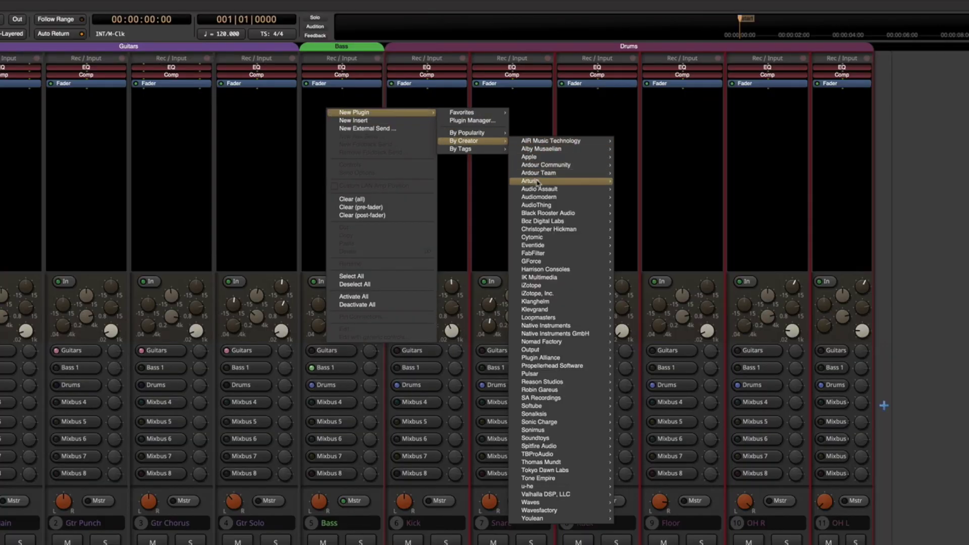
pyautogui.moveTo(538, 182)
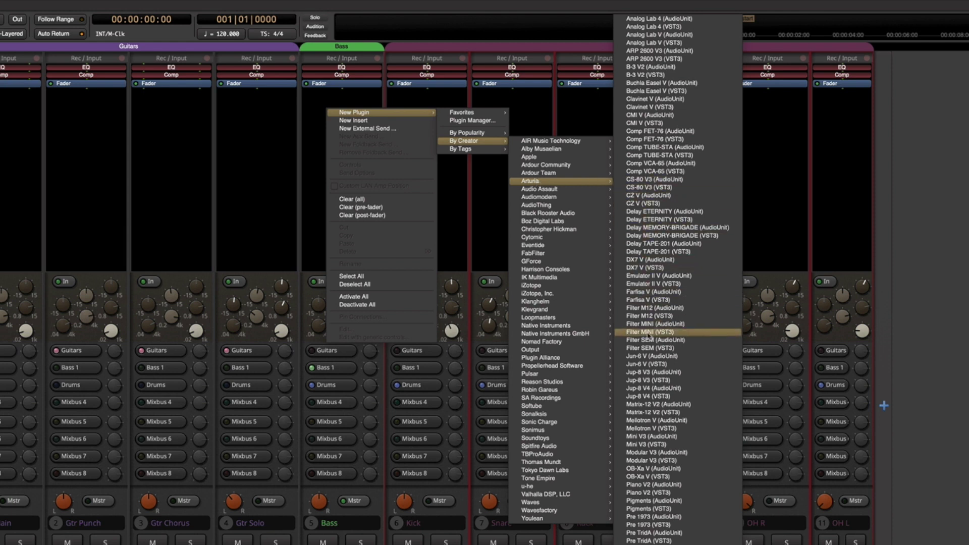
pyautogui.click(656, 236)
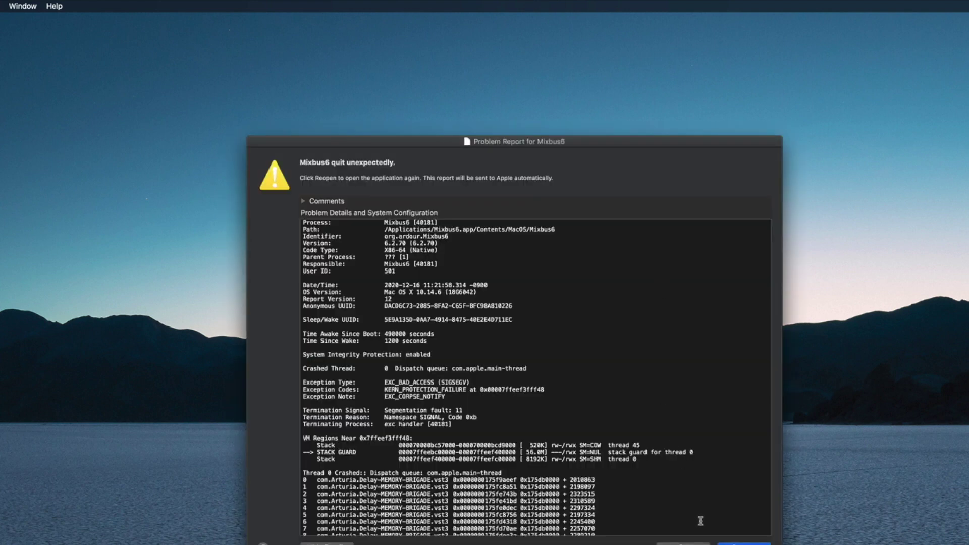
# Choose Reopen in the Mixbus6 Problem Report to relaunch Mixbus
pyautogui.click(733, 542)
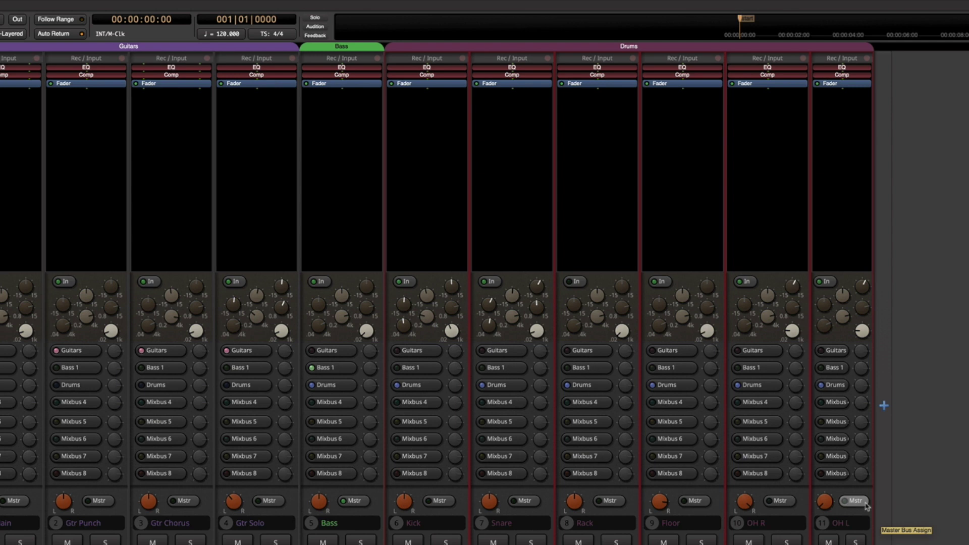
# Insert AudioThing's Reels (VST3) on the Bass strip via New Plugin > By Creator > AudioThing
pyautogui.rightClick(318, 107)
pyautogui.moveTo(319, 109)
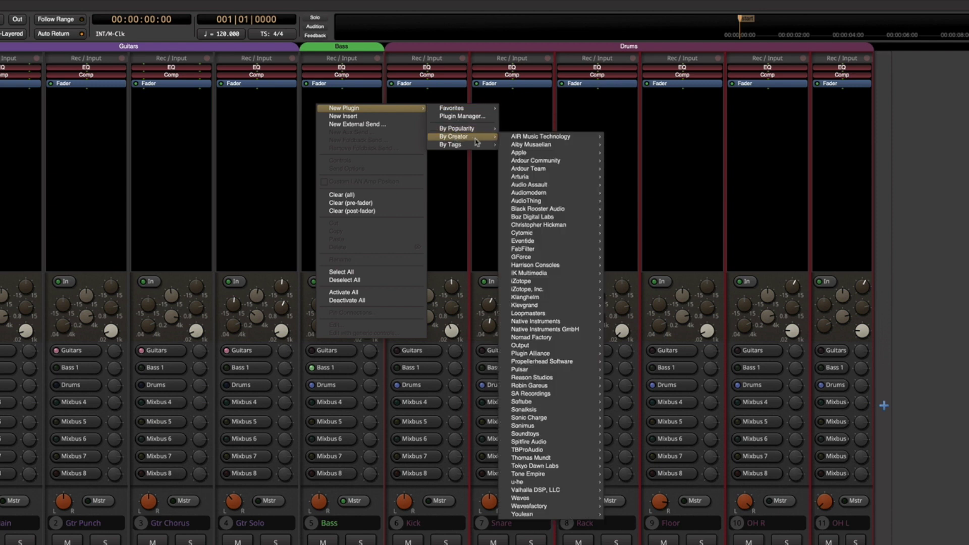
pyautogui.moveTo(534, 162)
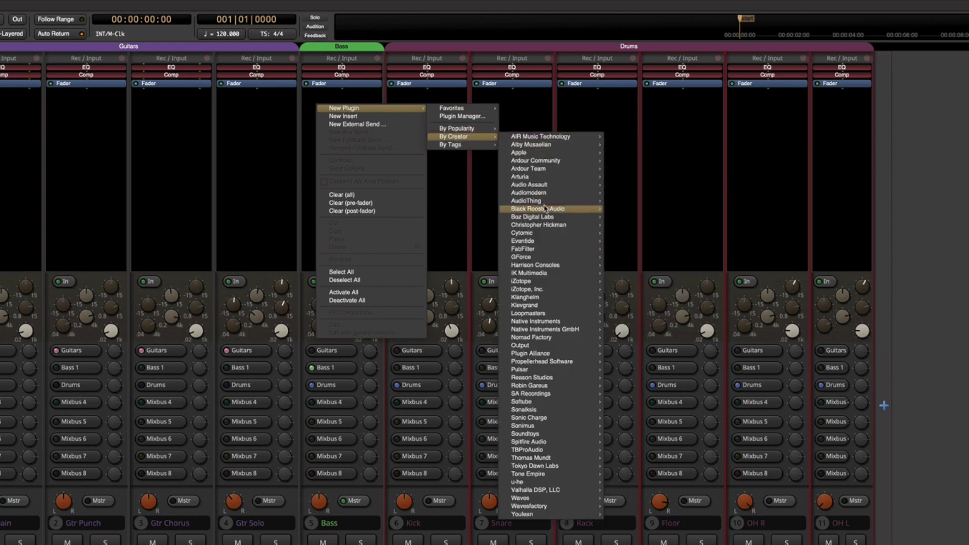
pyautogui.moveTo(545, 204)
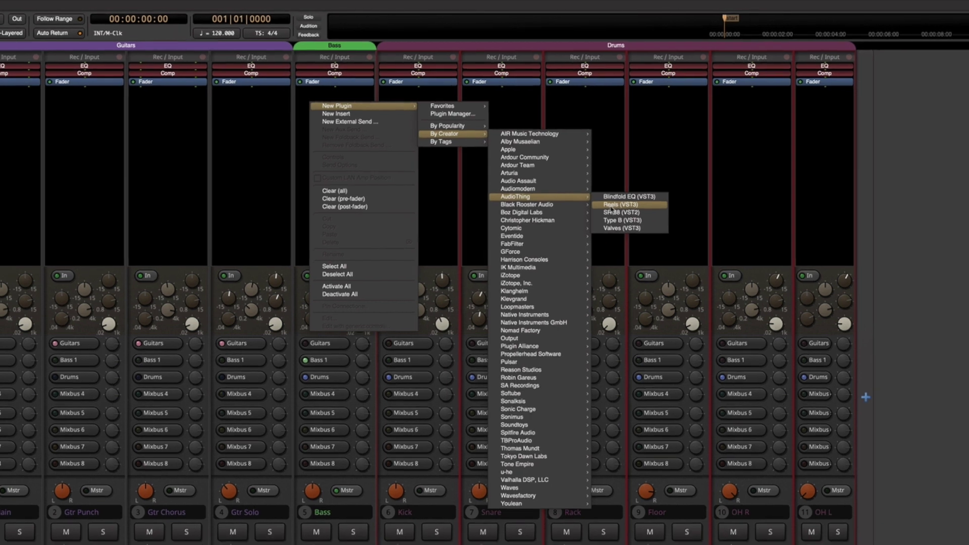
pyautogui.click(625, 209)
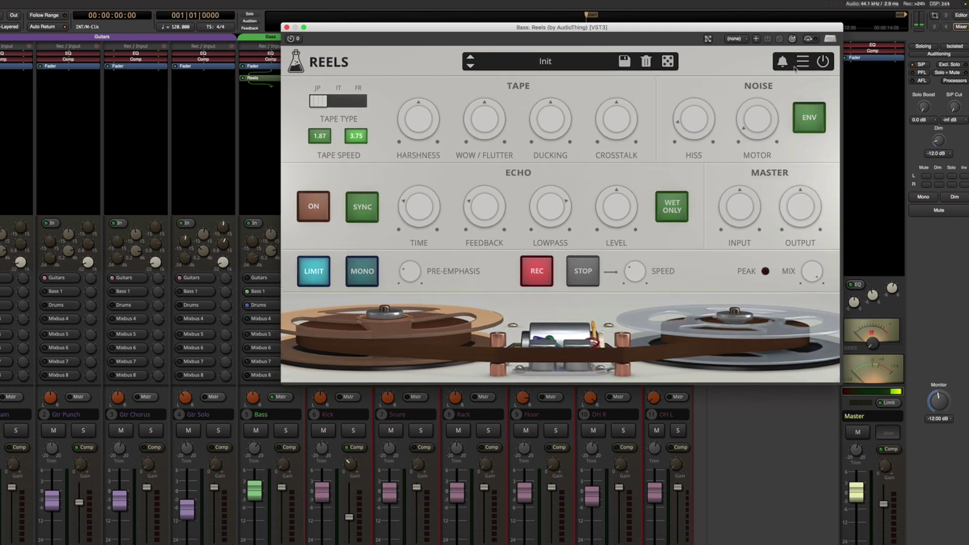
# Move the Reels editor left and set its window size to Small from its settings menu
pyautogui.click(814, 61)
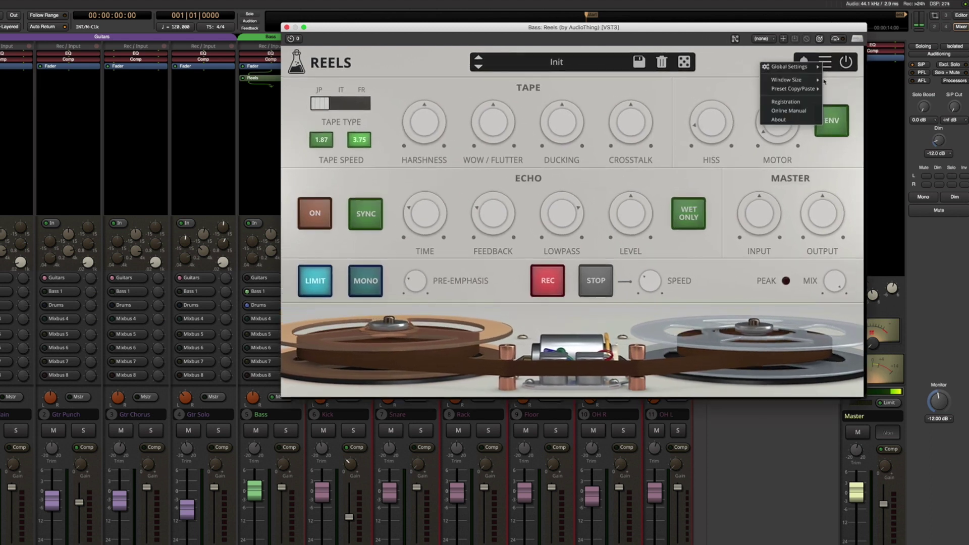
pyautogui.moveTo(802, 81)
pyautogui.click(843, 98)
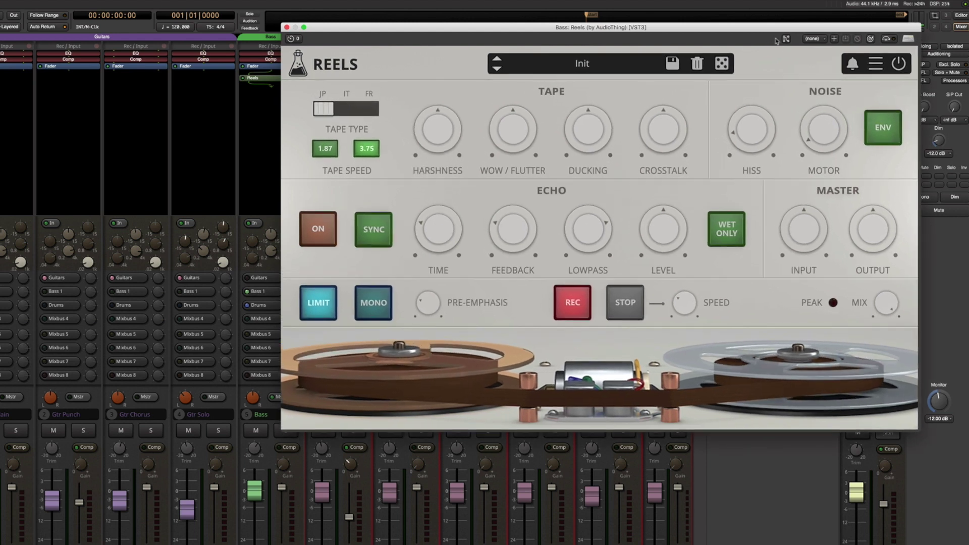
pyautogui.moveTo(761, 31); pyautogui.dragTo(566, 34)
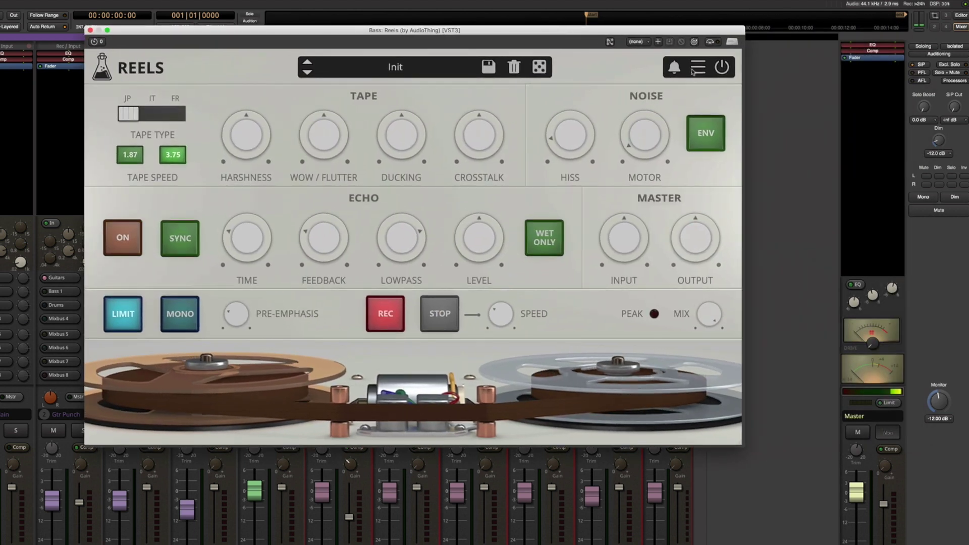
pyautogui.click(707, 70)
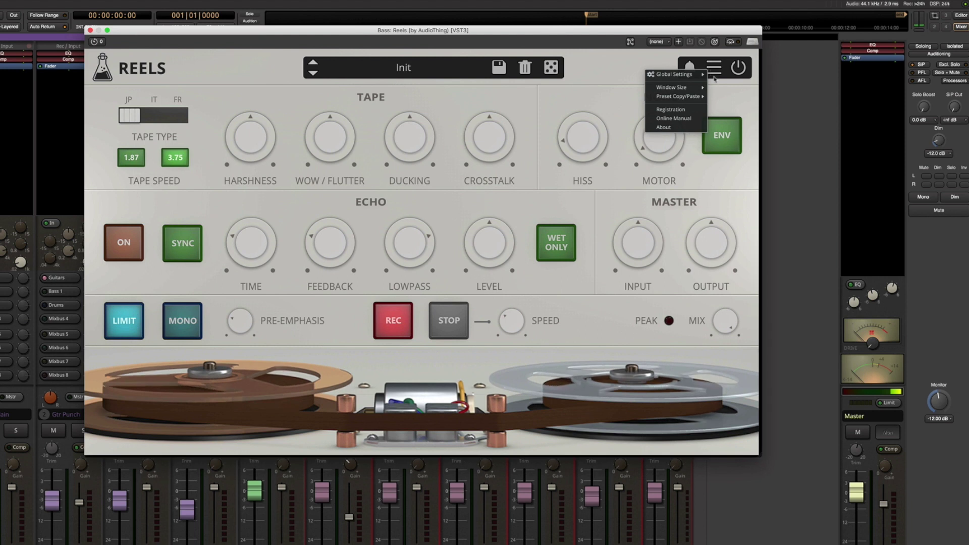
pyautogui.moveTo(695, 90)
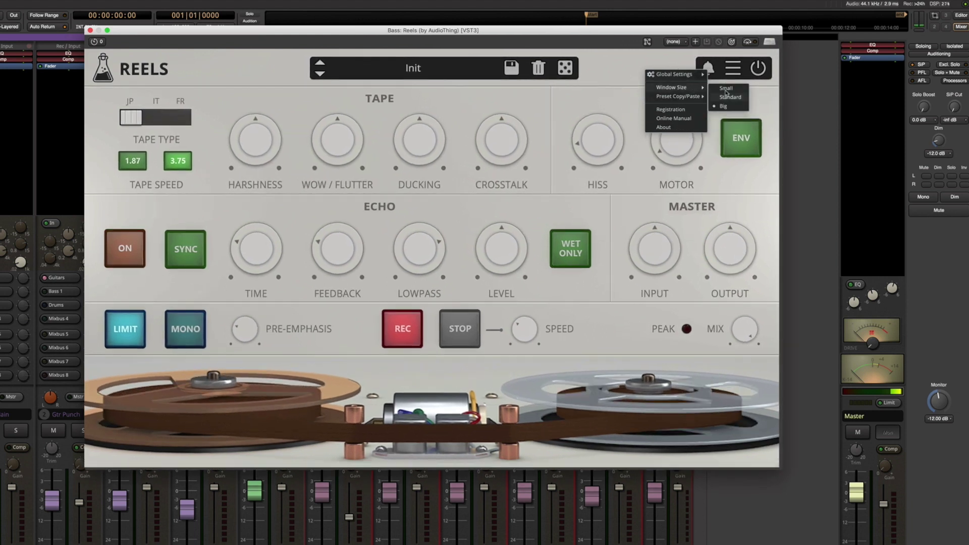
pyautogui.click(725, 93)
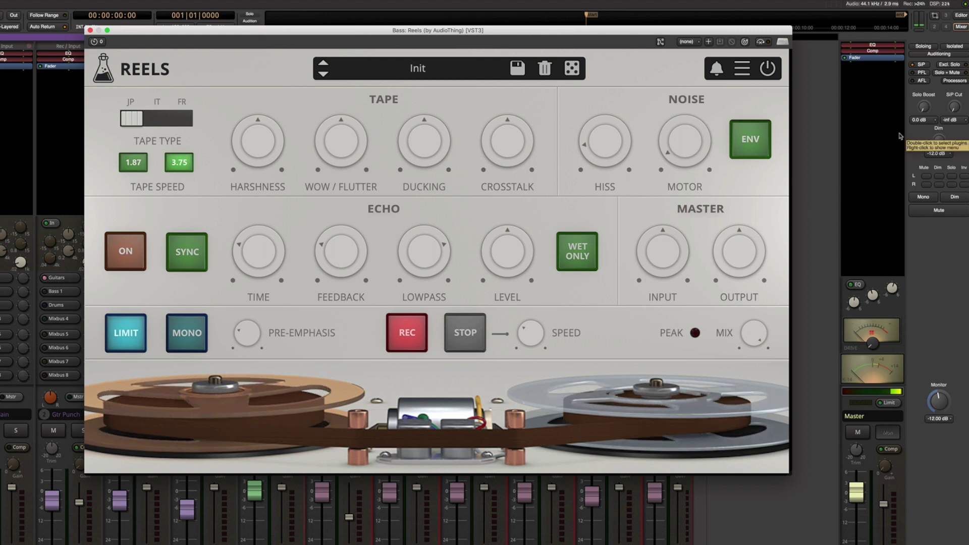
pyautogui.click(742, 69)
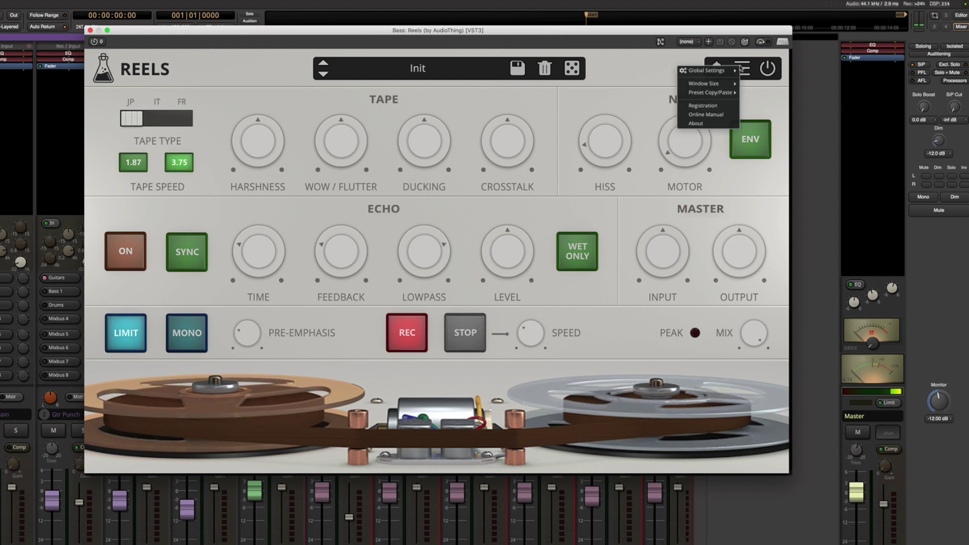
pyautogui.moveTo(726, 87)
pyautogui.click(758, 84)
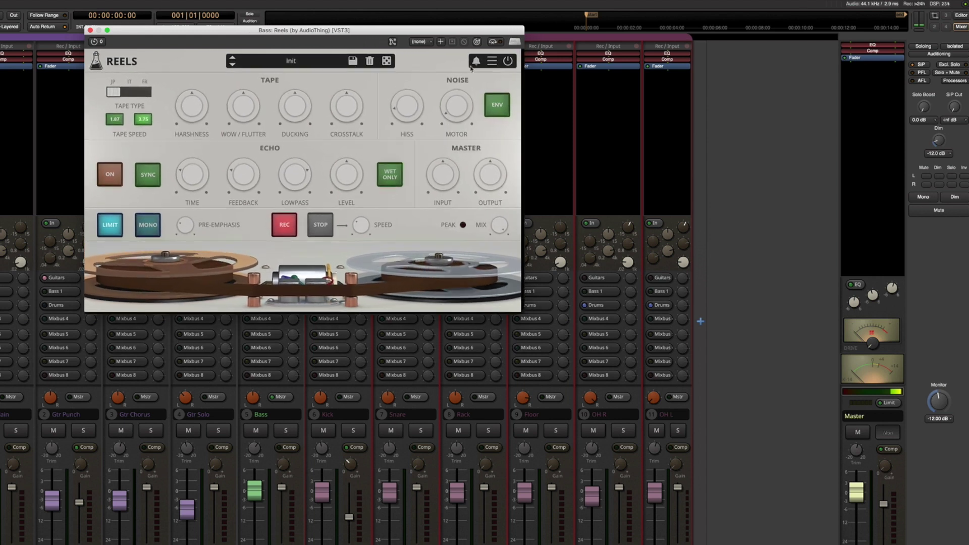
# Close the Reels editor and insert AudioThing's Type B (VST3) on the Bass strip
pyautogui.click(90, 30)
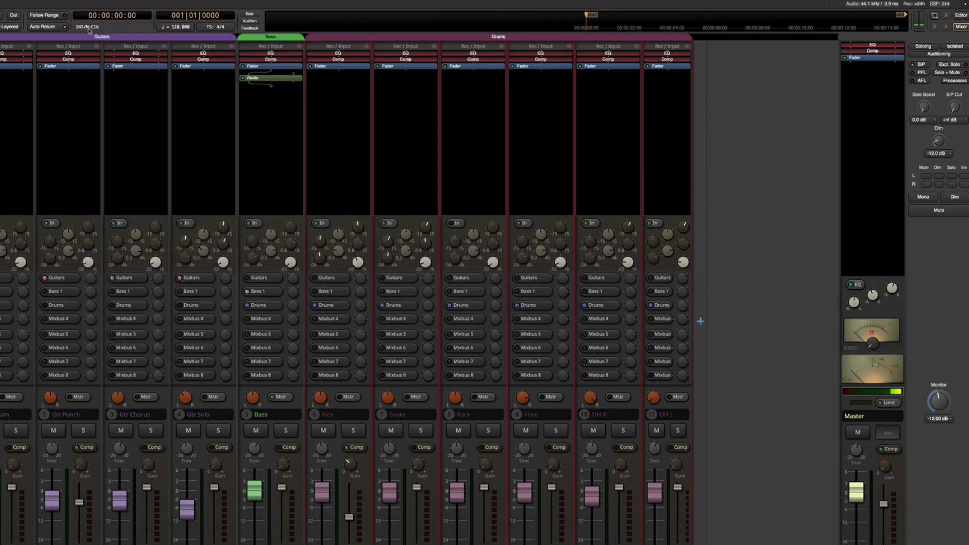
pyautogui.rightClick(257, 92)
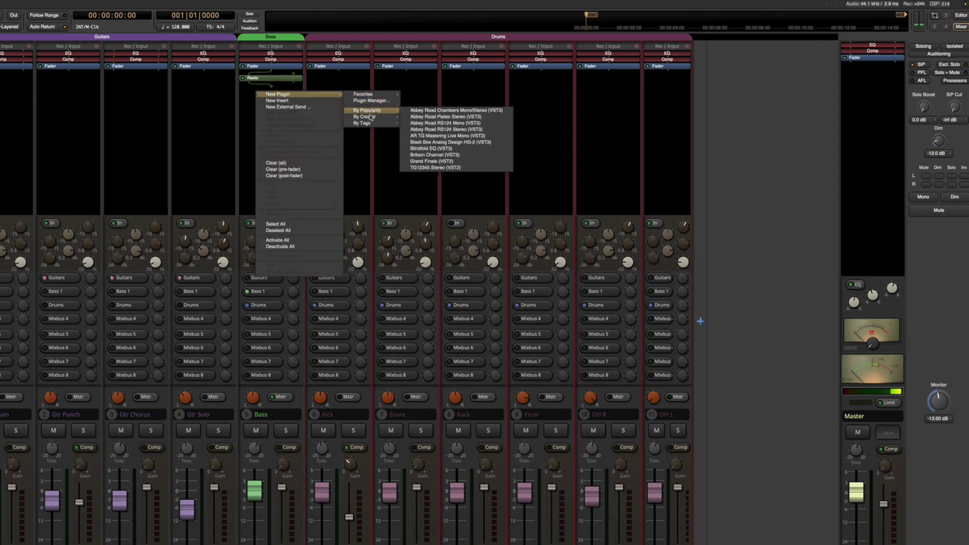
pyautogui.moveTo(371, 118)
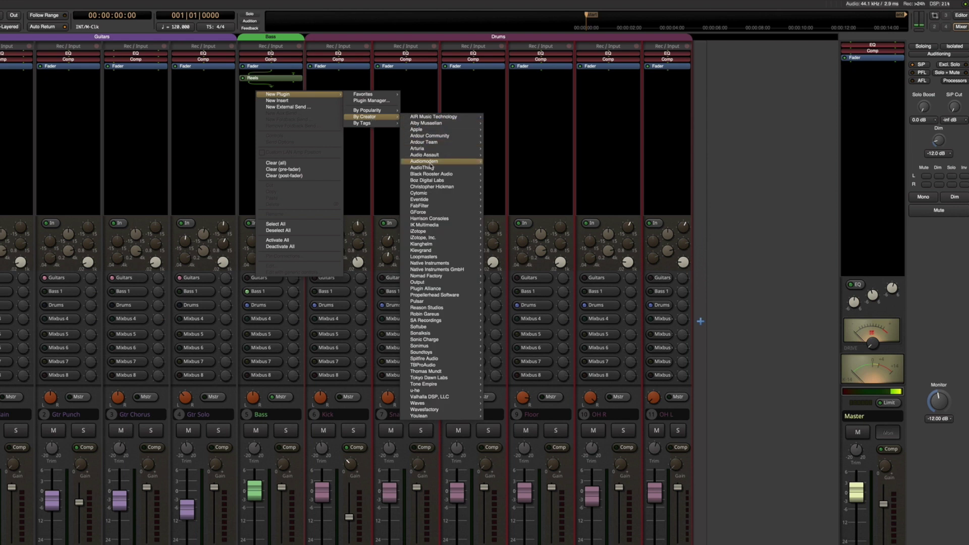
pyautogui.moveTo(430, 168)
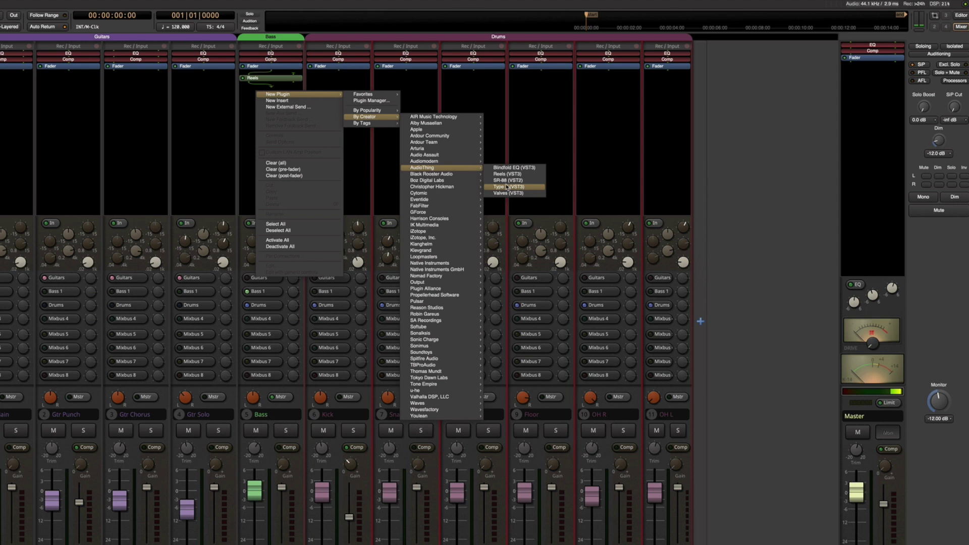
pyautogui.click(506, 187)
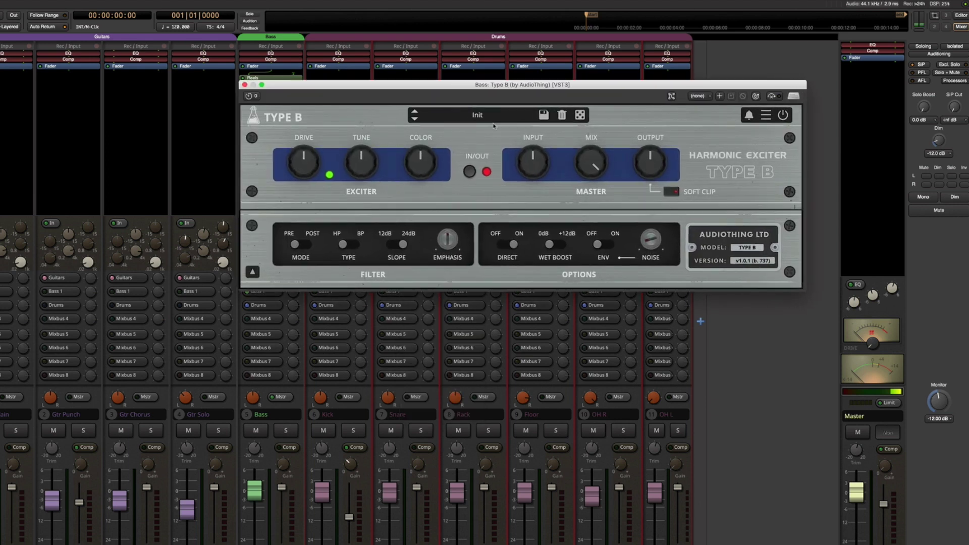
# Move the Type B editor left, set its window size to Small, and close it
pyautogui.moveTo(475, 88); pyautogui.dragTo(305, 88)
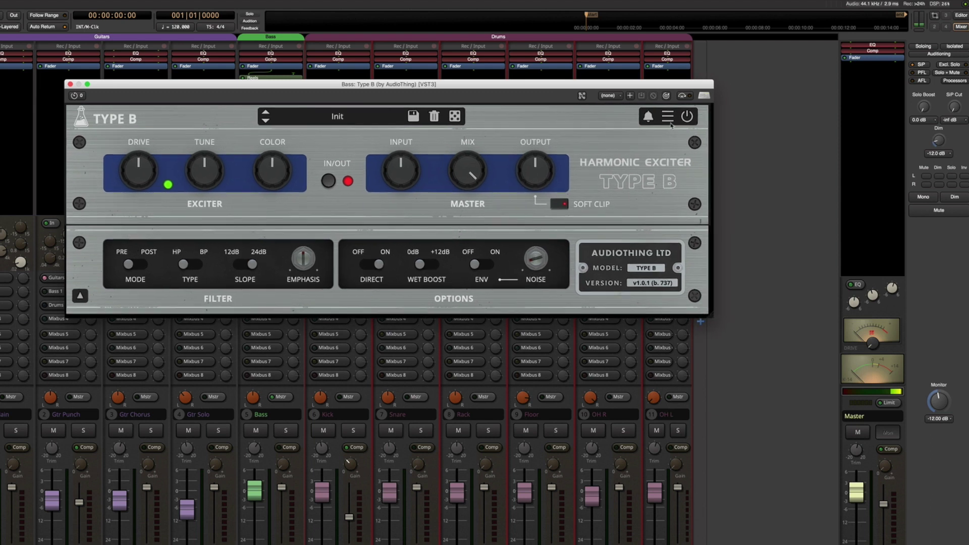
pyautogui.click(677, 117)
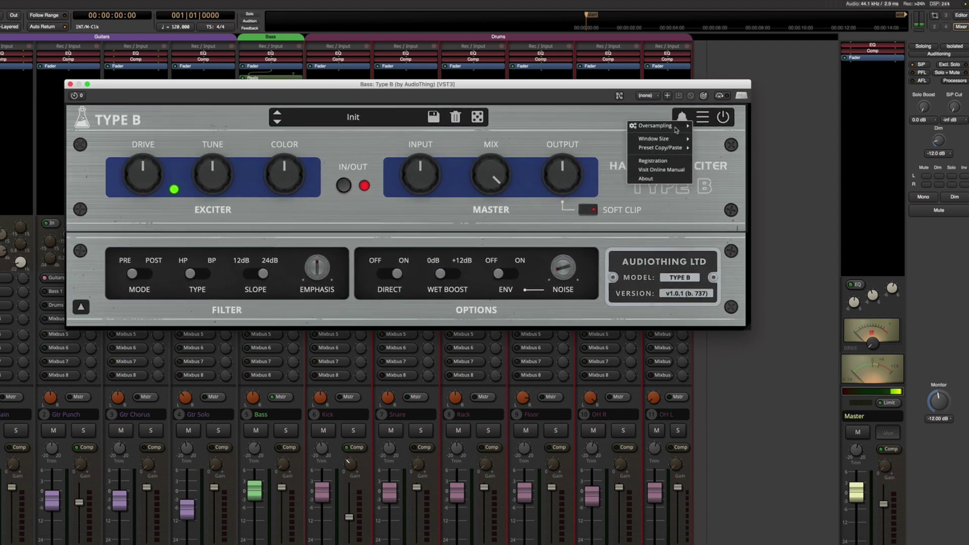
pyautogui.moveTo(666, 139)
pyautogui.click(711, 139)
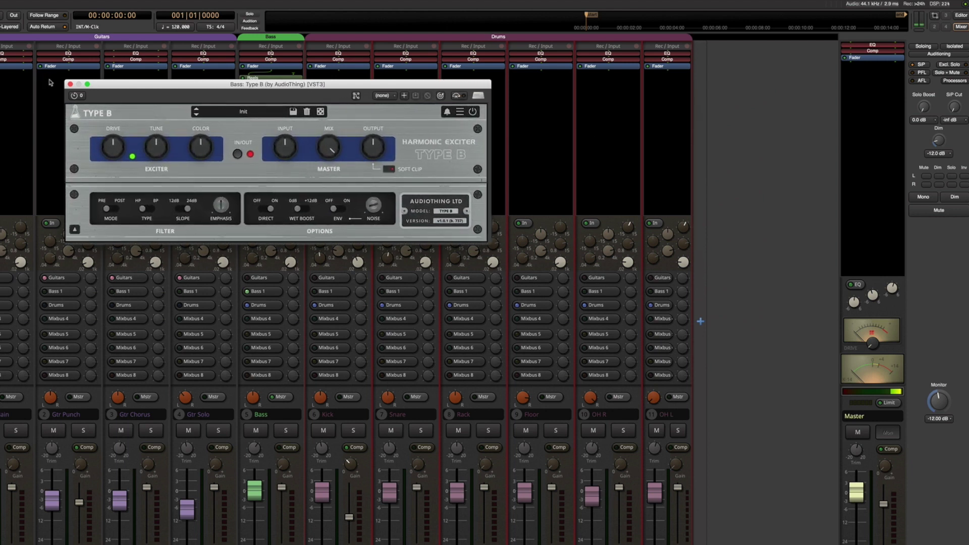
pyautogui.click(70, 84)
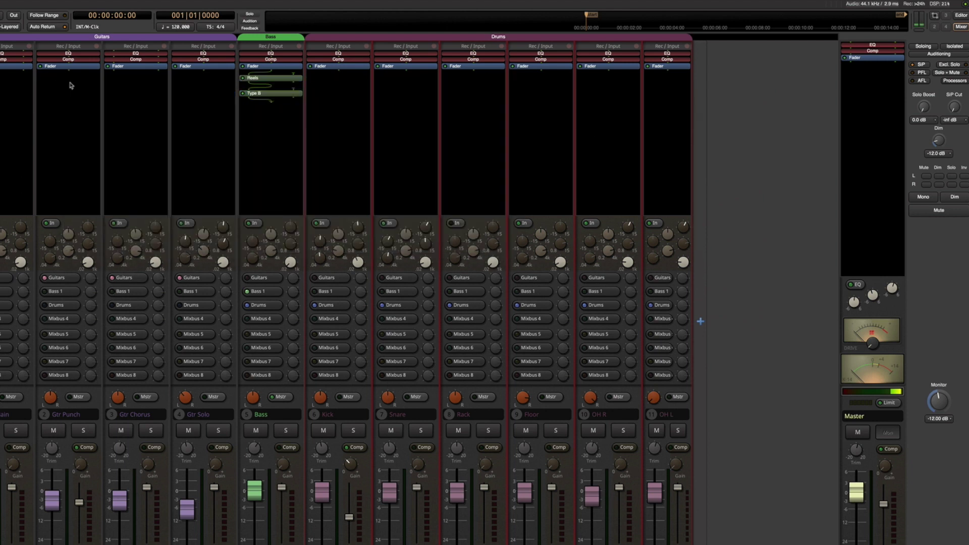
# Clear all plugins from the Bass strip, confirming the removal
pyautogui.rightClick(266, 110)
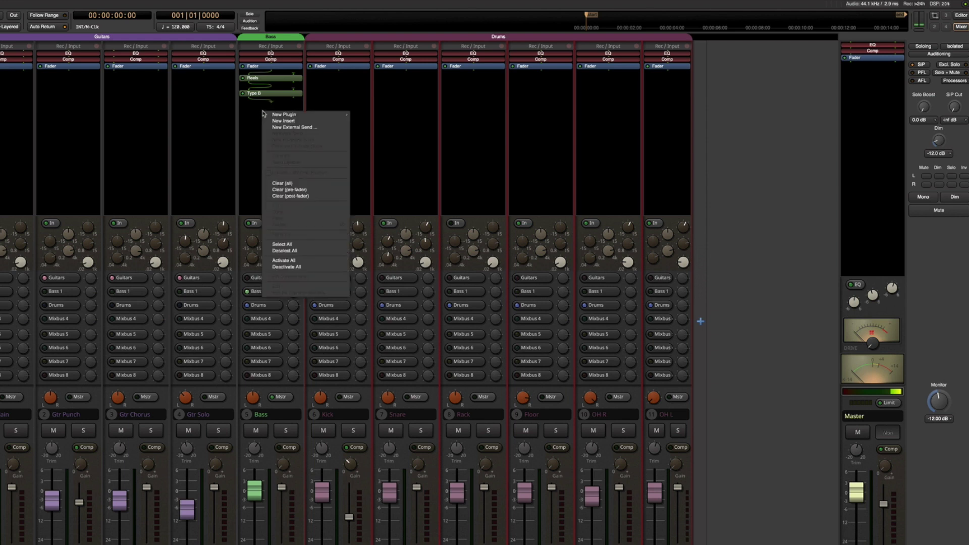
pyautogui.click(285, 183)
pyautogui.click(477, 315)
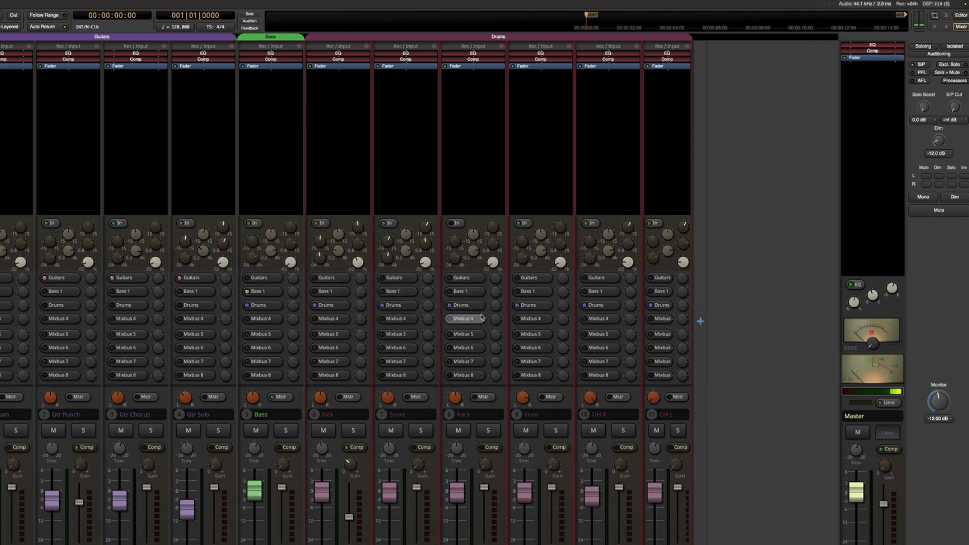
# Insert Boz Digital Labs' Gatey Watey and The Wall (VST3) on the Bass strip
pyautogui.rightClick(260, 79)
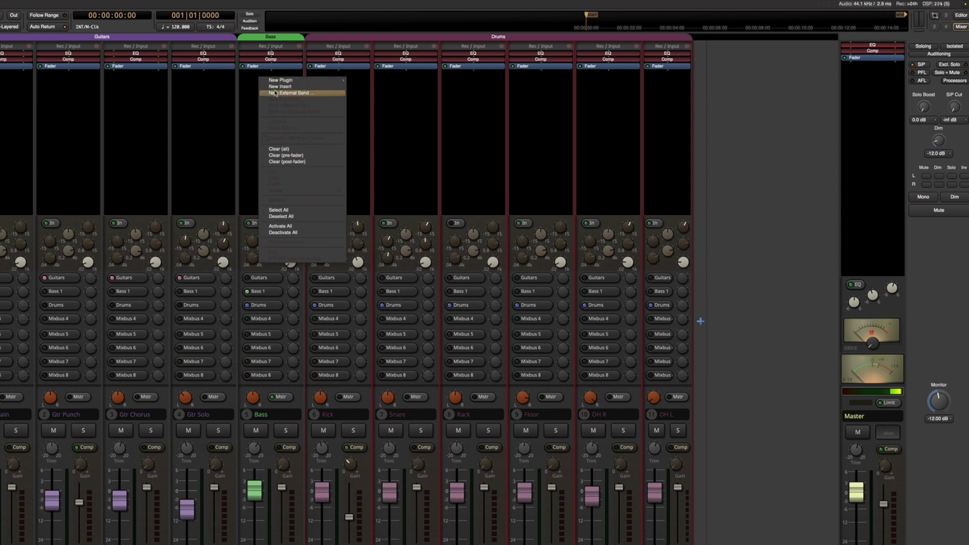
pyautogui.moveTo(278, 81)
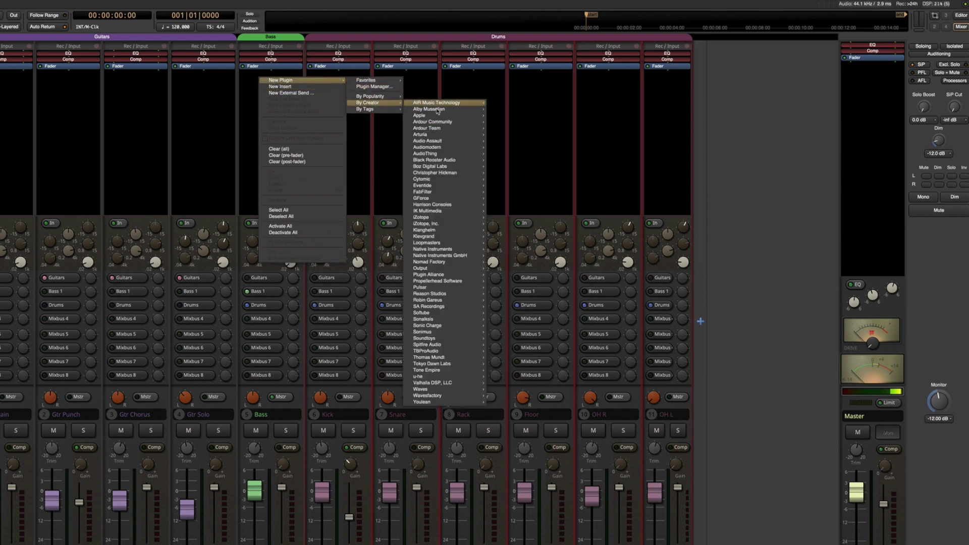
pyautogui.moveTo(437, 128)
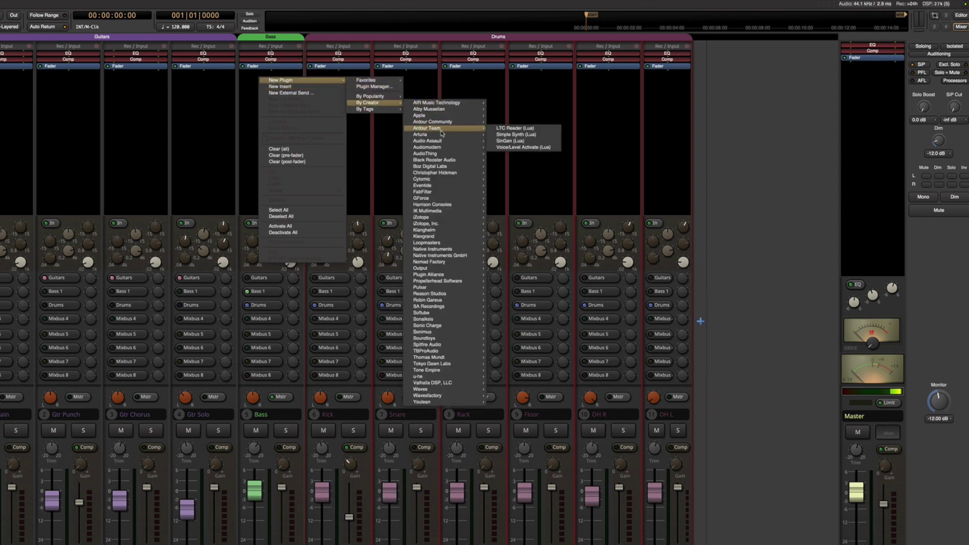
pyautogui.moveTo(442, 166)
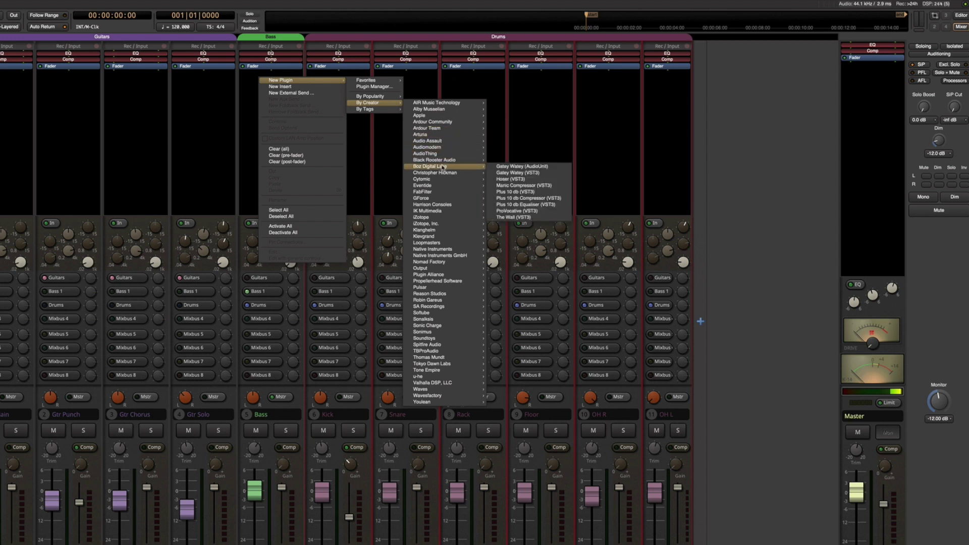
pyautogui.click(510, 173)
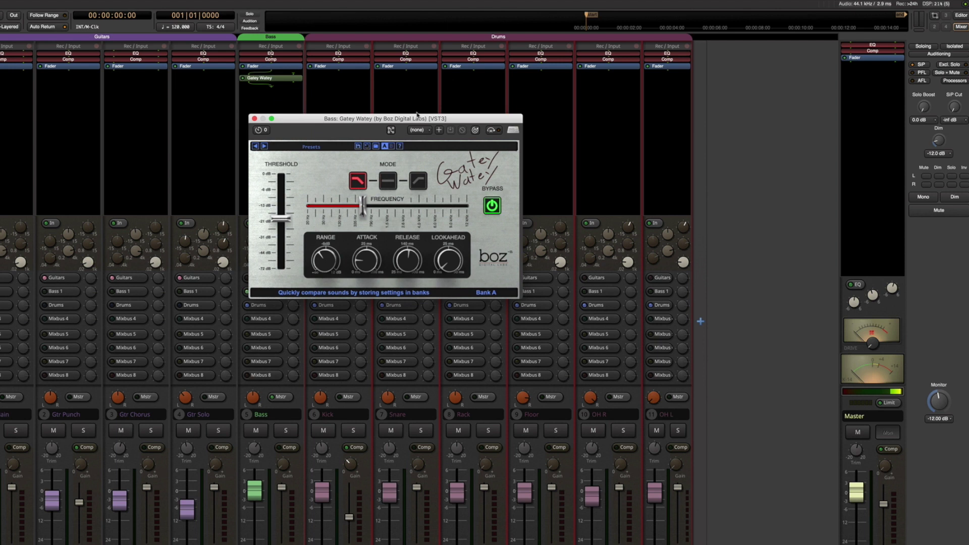
pyautogui.rightClick(259, 92)
pyautogui.moveTo(307, 96)
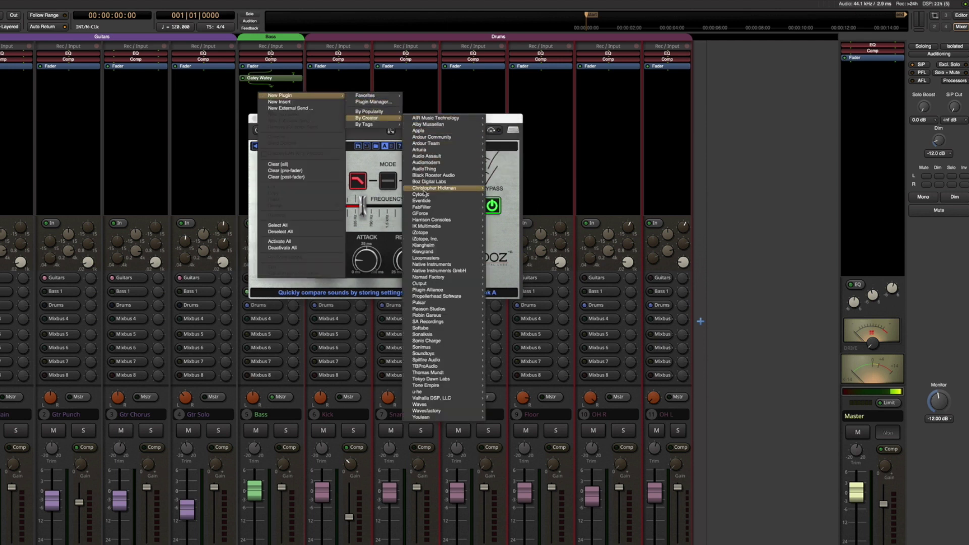
pyautogui.moveTo(424, 189)
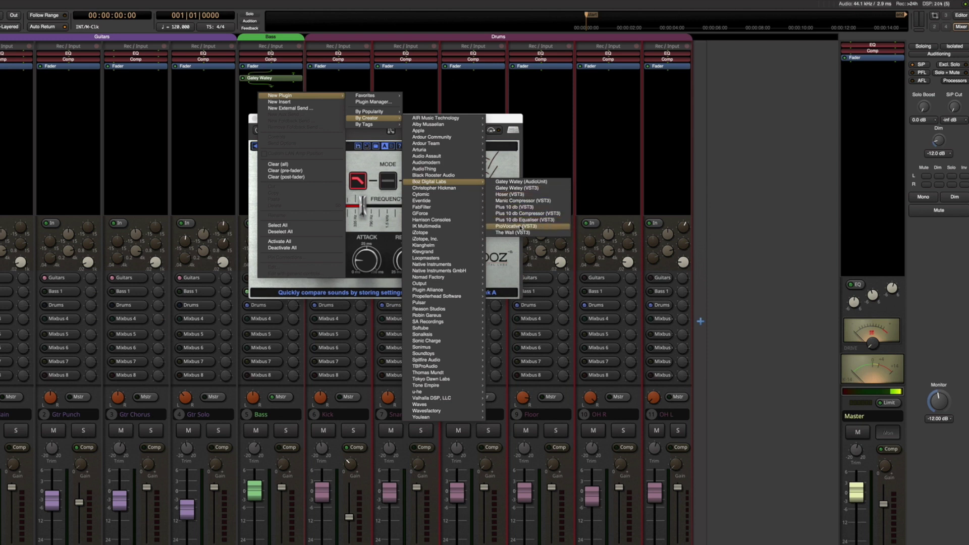
pyautogui.click(520, 234)
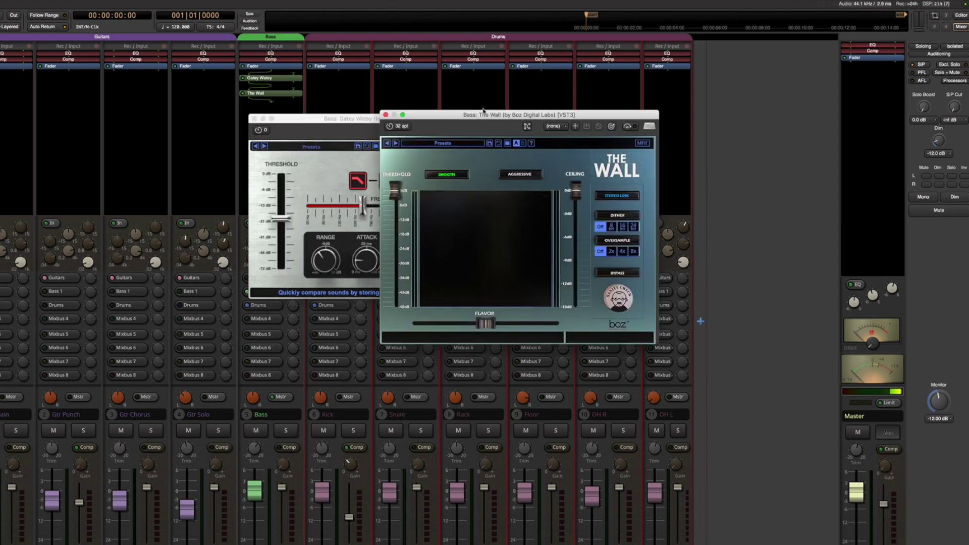
# Spread the two editors apart, then close Gatey Watey and The Wall
pyautogui.moveTo(483, 111); pyautogui.dragTo(643, 119)
pyautogui.moveTo(420, 122); pyautogui.dragTo(266, 146)
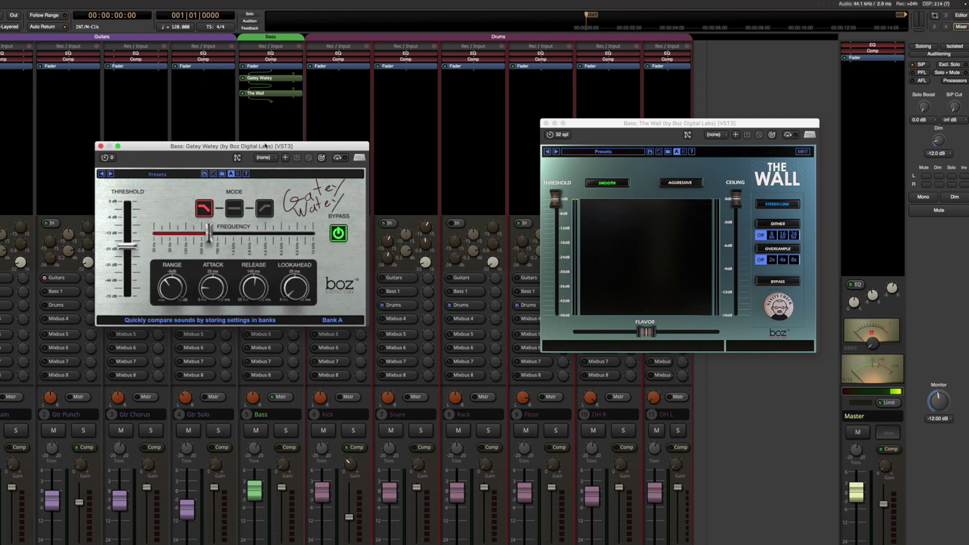
pyautogui.click(101, 146)
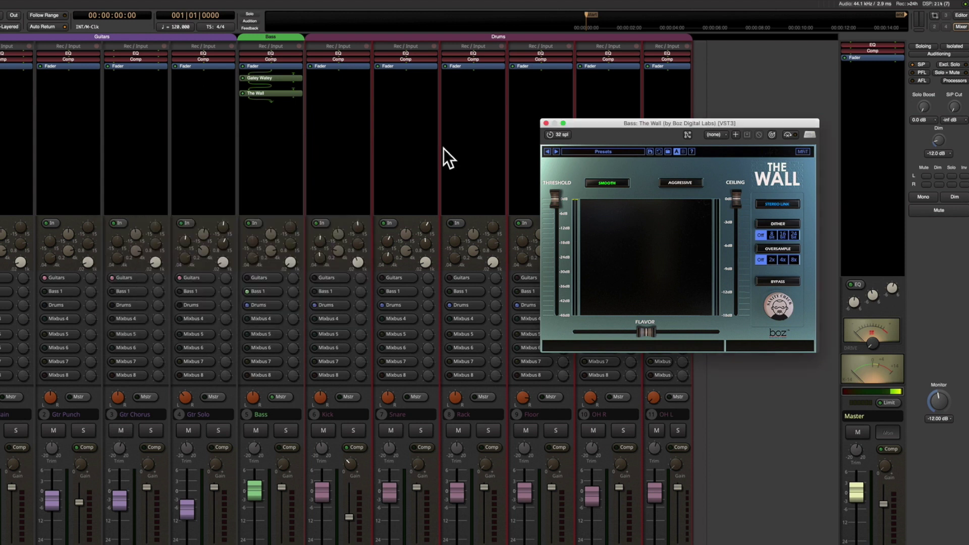
pyautogui.click(546, 123)
# Insert FabFilter Pro-C 2 (VST3) on the Bass strip
pyautogui.rightClick(254, 125)
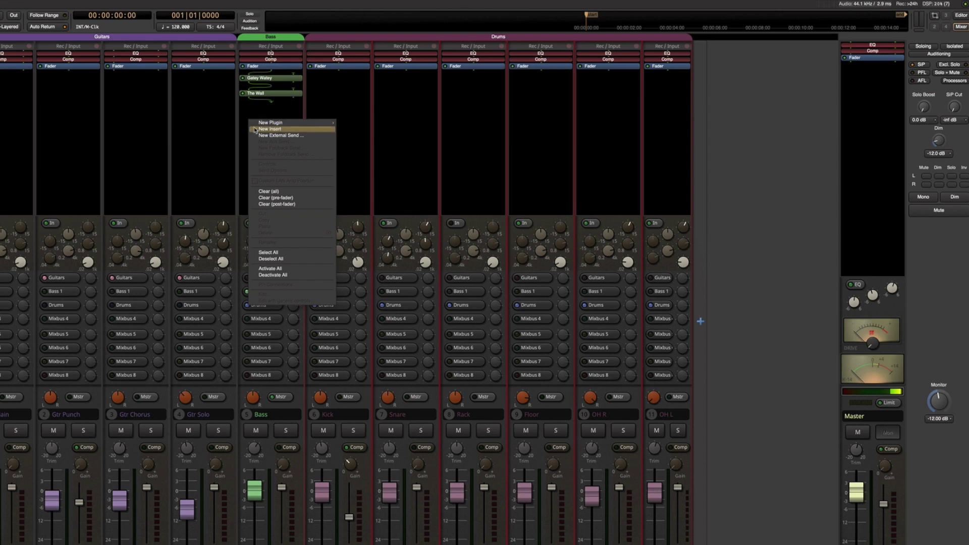
pyautogui.moveTo(325, 126)
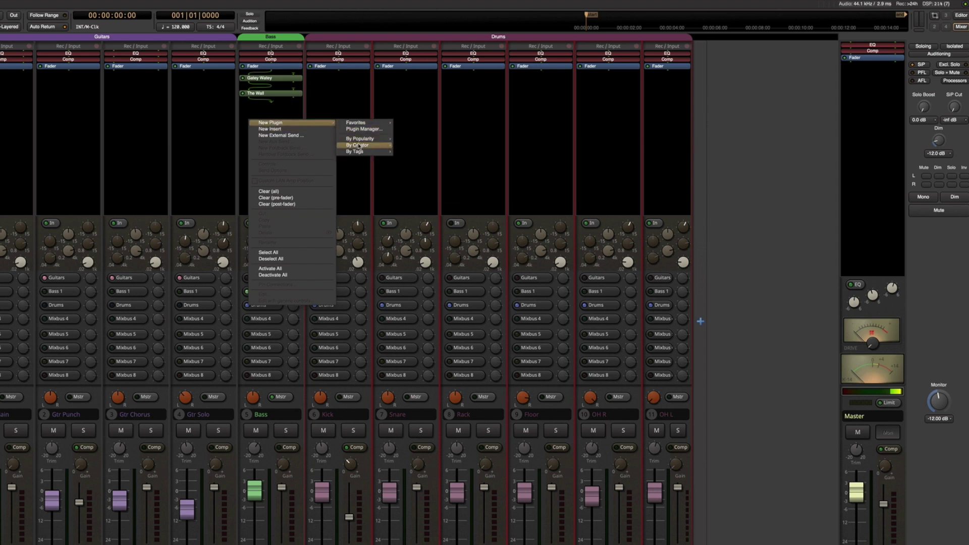
pyautogui.moveTo(359, 145)
pyautogui.moveTo(427, 236)
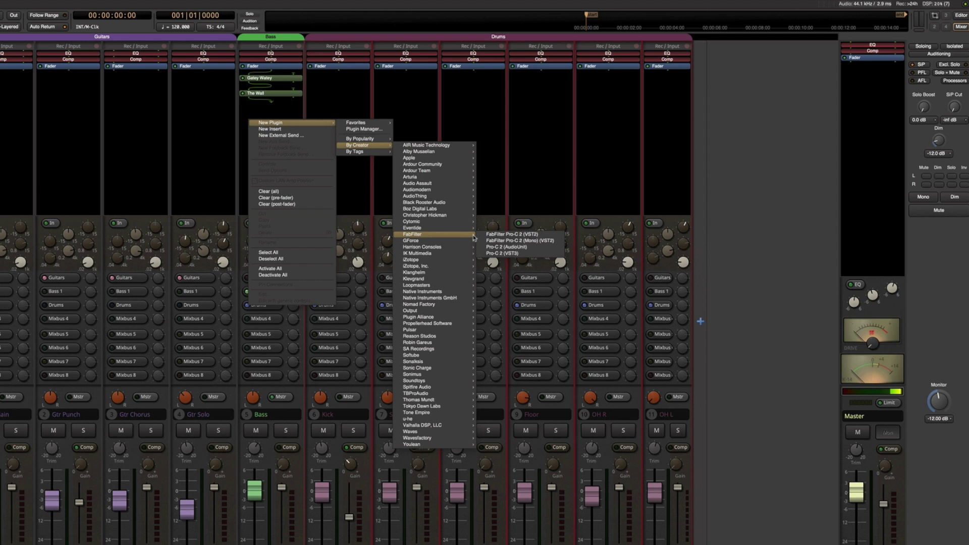
pyautogui.click(500, 254)
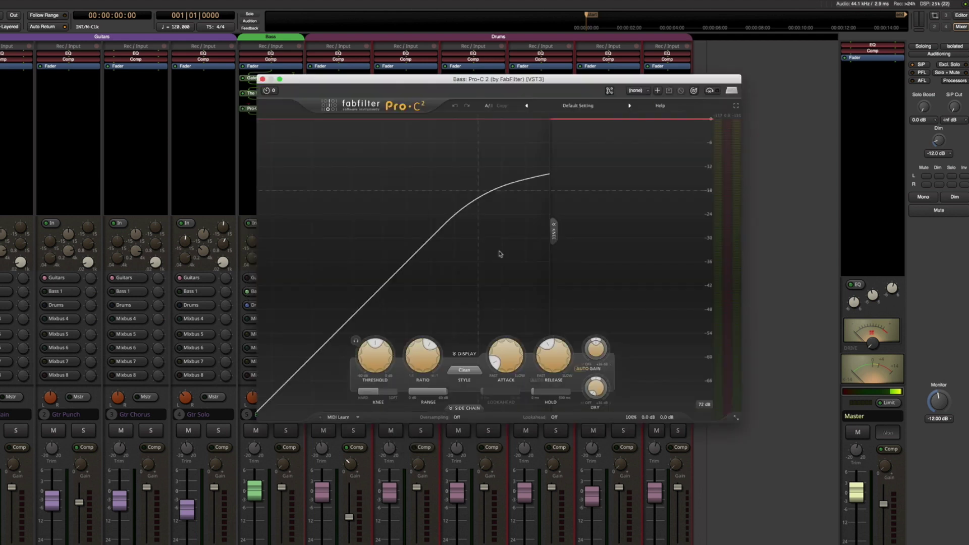
# Resize the Pro-C 2 editor to Small, then Medium, and close it
pyautogui.moveTo(451, 75); pyautogui.dragTo(340, 183)
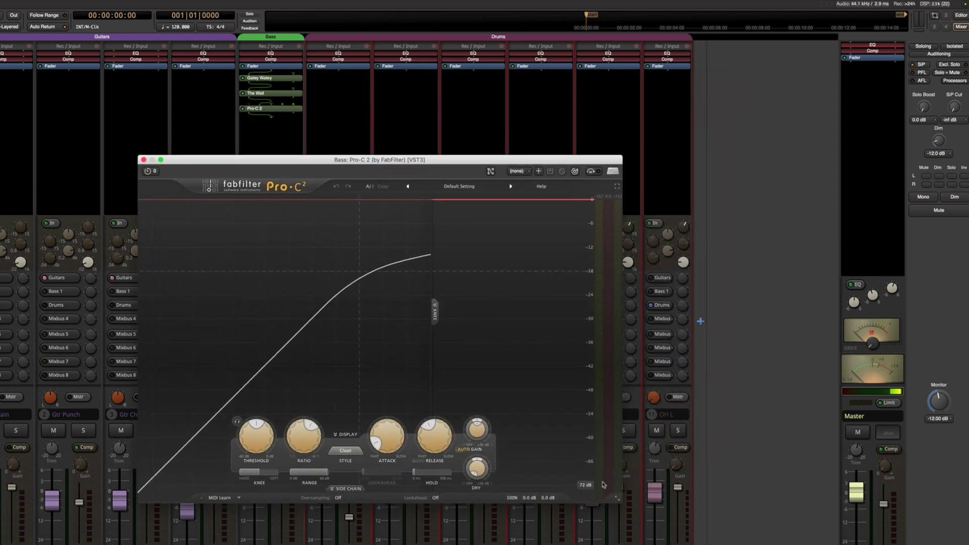
pyautogui.click(617, 498)
pyautogui.click(631, 517)
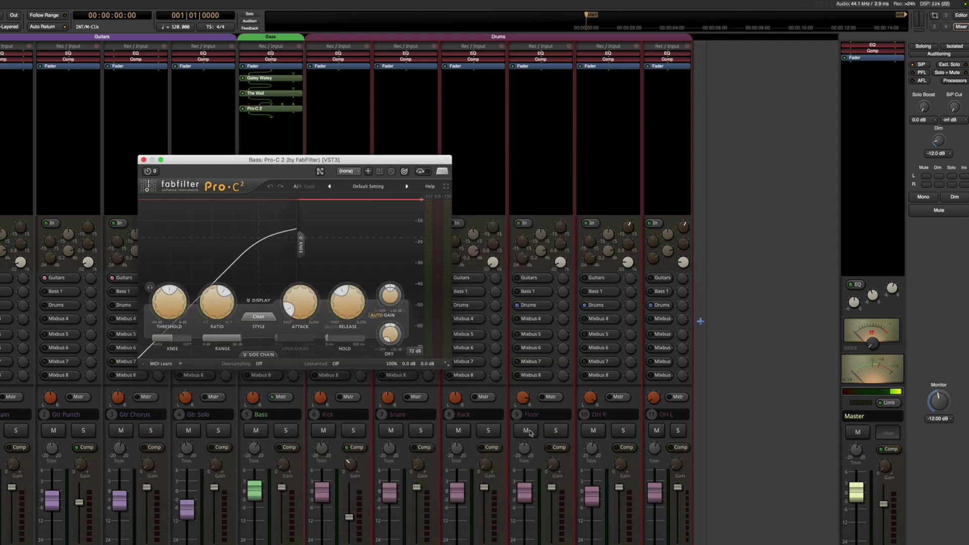
pyautogui.click(447, 363)
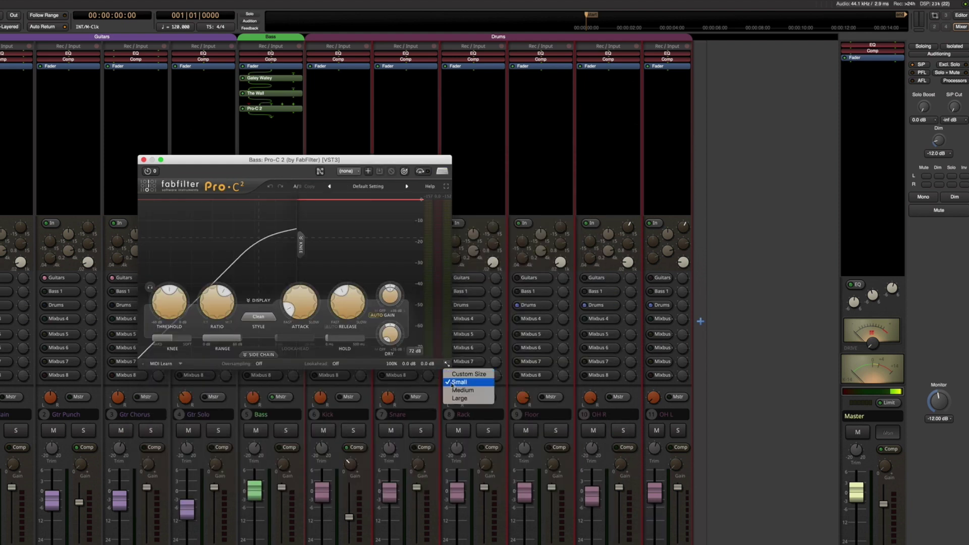
pyautogui.click(460, 390)
pyautogui.click(143, 160)
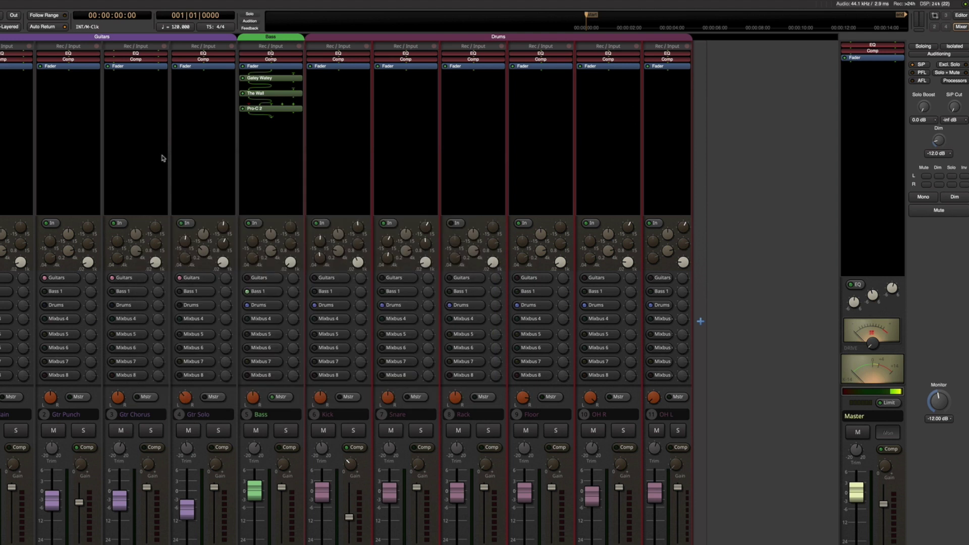
# Insert Klevgrand DAW Cassette (VST3) on the Bass strip and move its editor up
pyautogui.rightClick(254, 130)
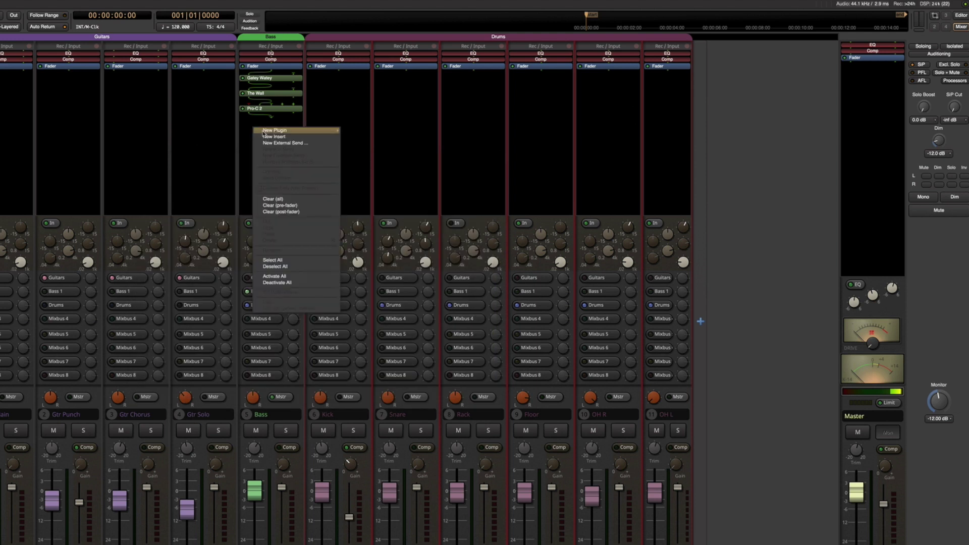
pyautogui.moveTo(313, 131)
pyautogui.moveTo(382, 153)
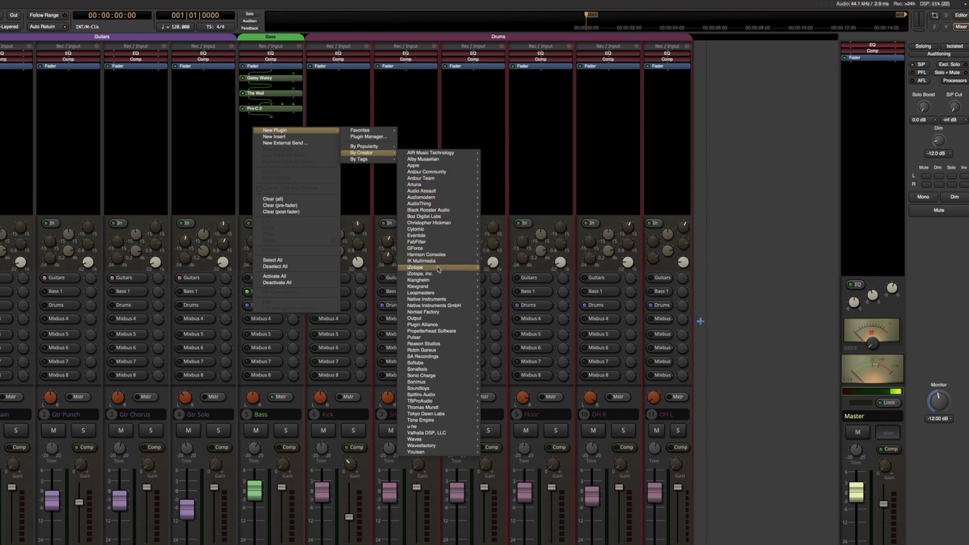
pyautogui.moveTo(438, 278)
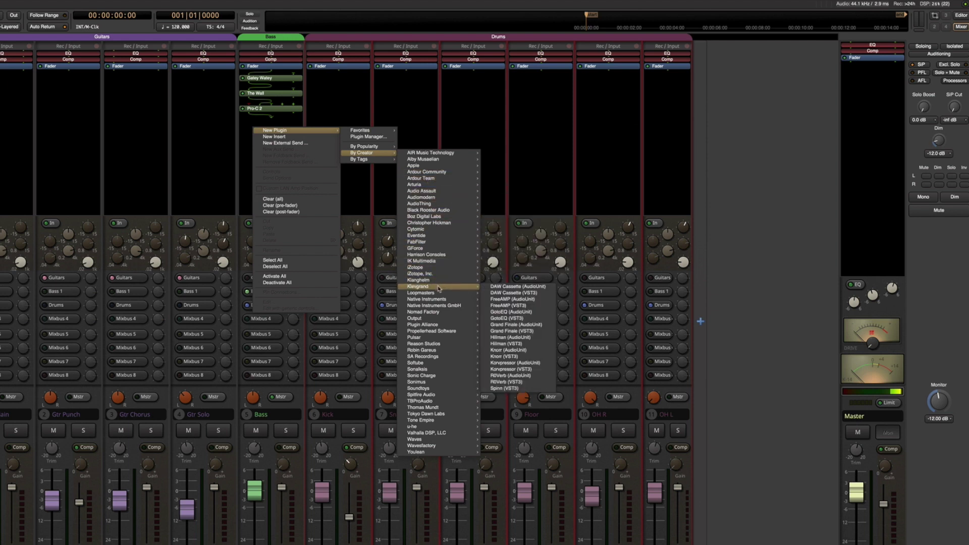
pyautogui.click(503, 292)
pyautogui.moveTo(465, 221); pyautogui.dragTo(482, 94)
# Insert Klevgrand Grand Finale (VST3) on the Bass strip and move its editor down-right
pyautogui.rightClick(258, 150)
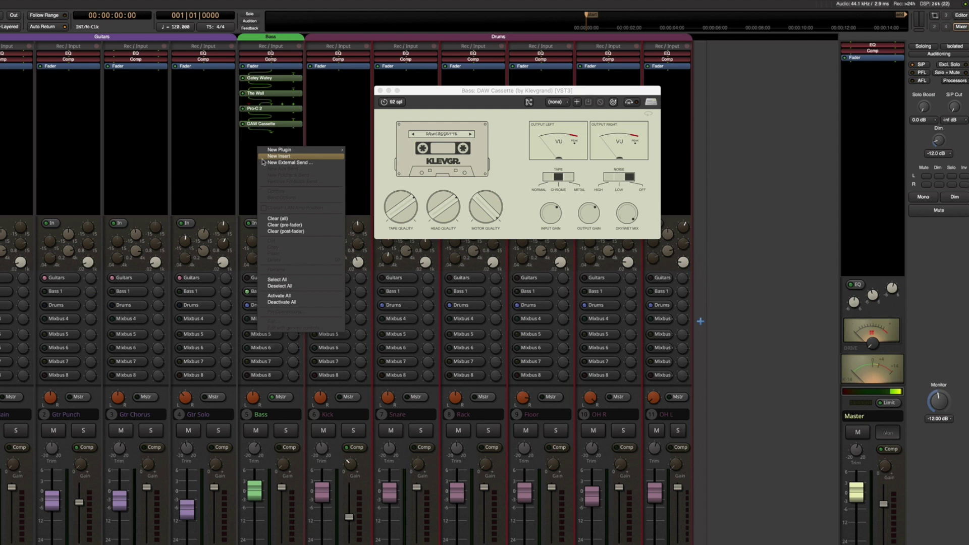
pyautogui.moveTo(266, 151)
pyautogui.moveTo(356, 168)
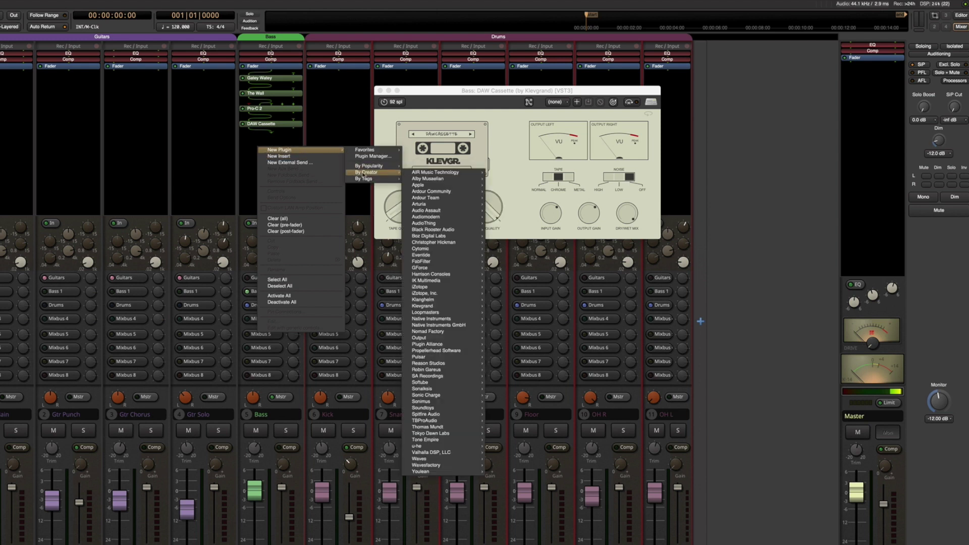
pyautogui.moveTo(430, 243)
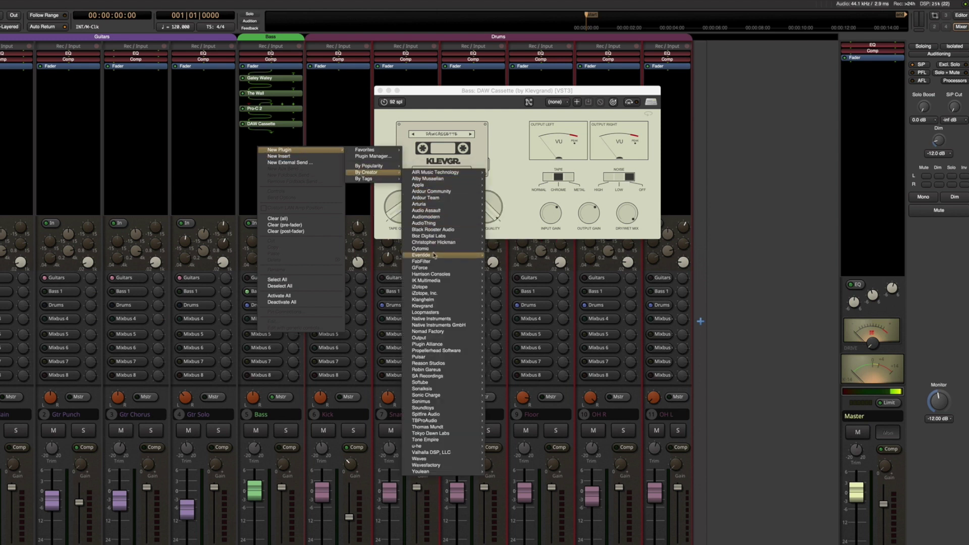
pyautogui.moveTo(435, 268)
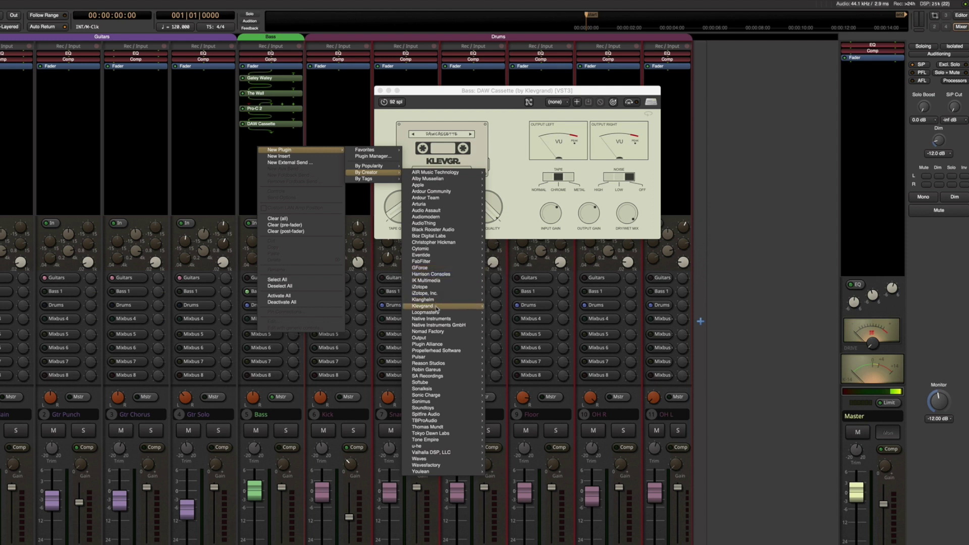
pyautogui.moveTo(437, 306)
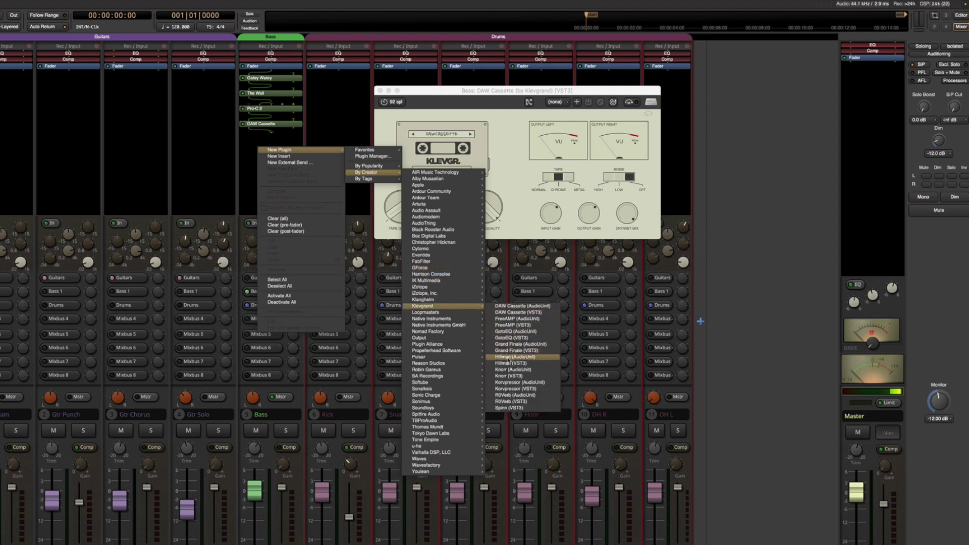
pyautogui.click(511, 350)
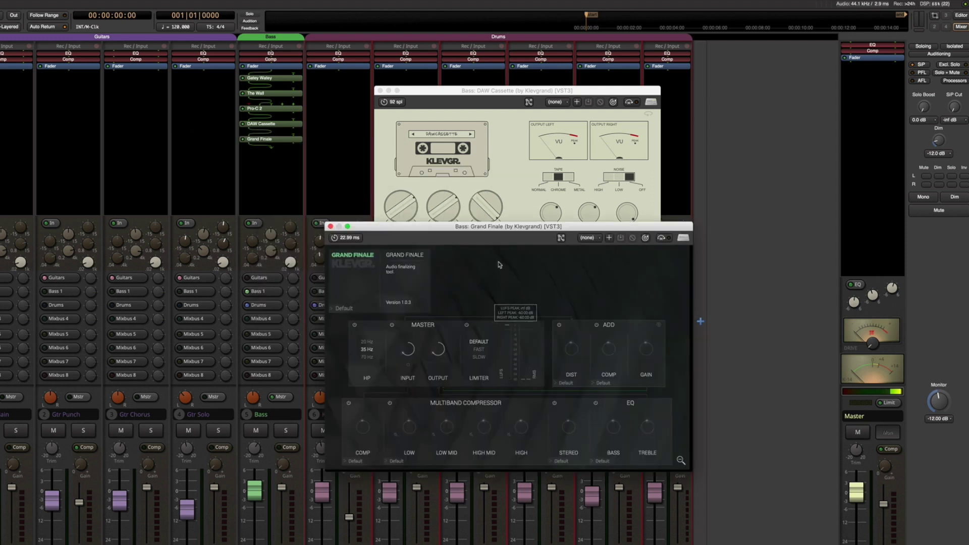
pyautogui.moveTo(484, 227); pyautogui.dragTo(577, 311)
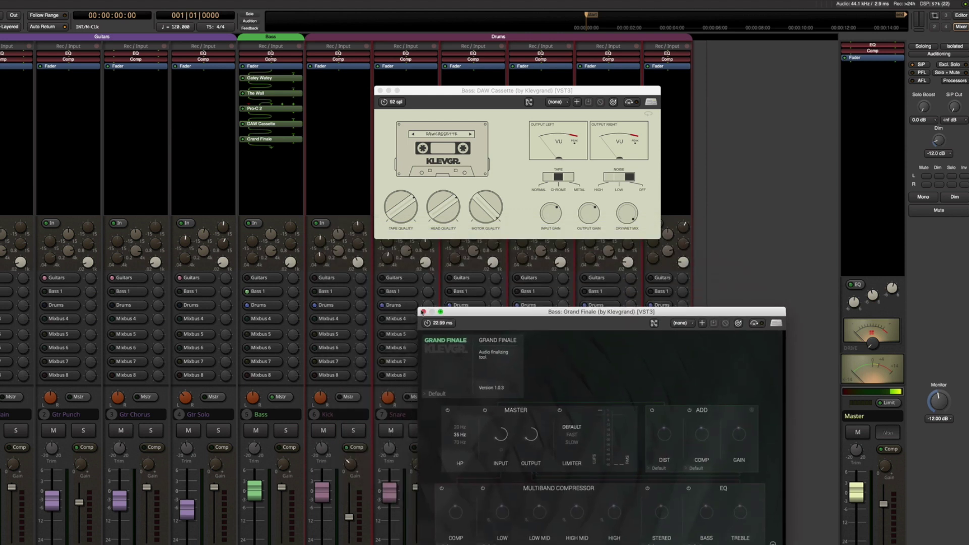
# Close the Grand Finale and DAW Cassette editors
pyautogui.click(424, 310)
pyautogui.click(380, 91)
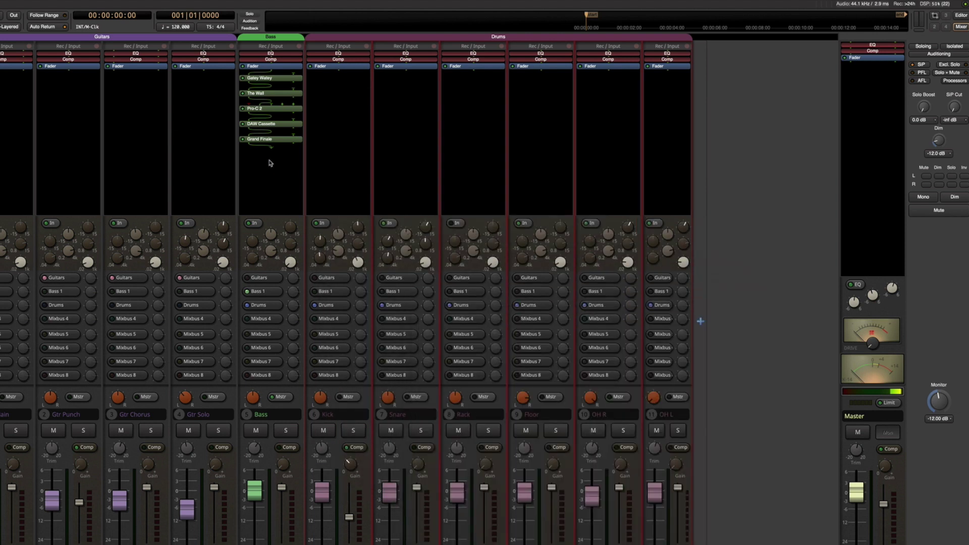
pyautogui.rightClick(271, 163)
# Insert Output's Portal (VST3) on the Bass strip, move its editor up, then close it
pyautogui.moveTo(275, 165)
pyautogui.moveTo(386, 188)
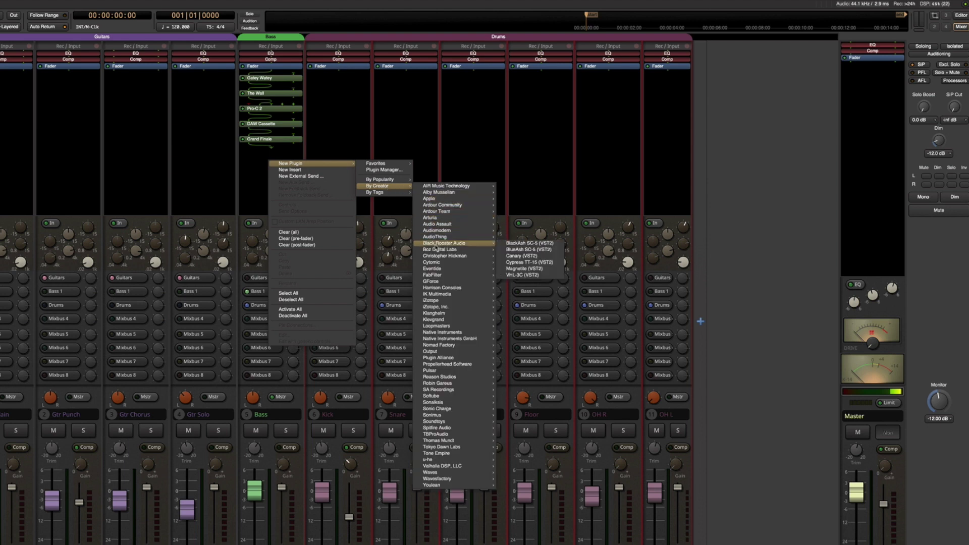
pyautogui.moveTo(451, 351)
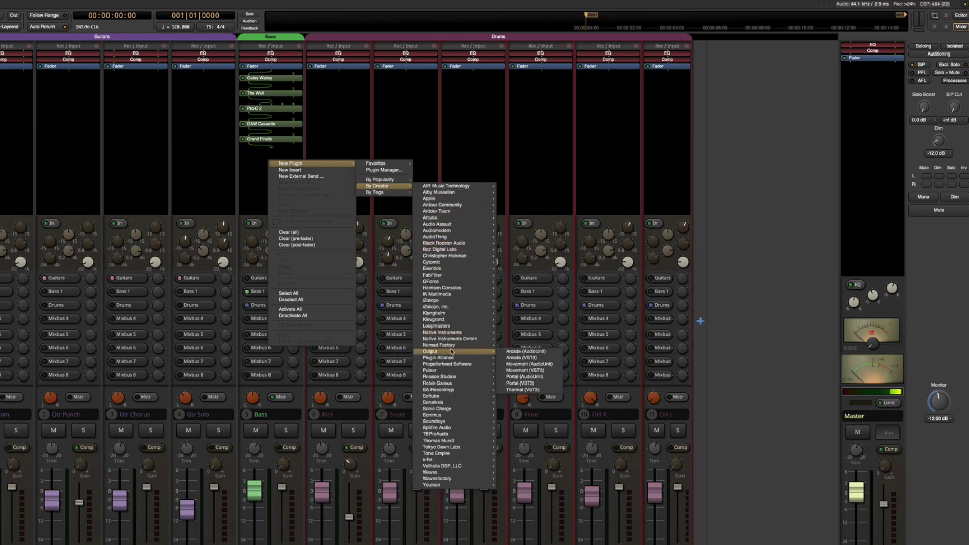
pyautogui.click(514, 384)
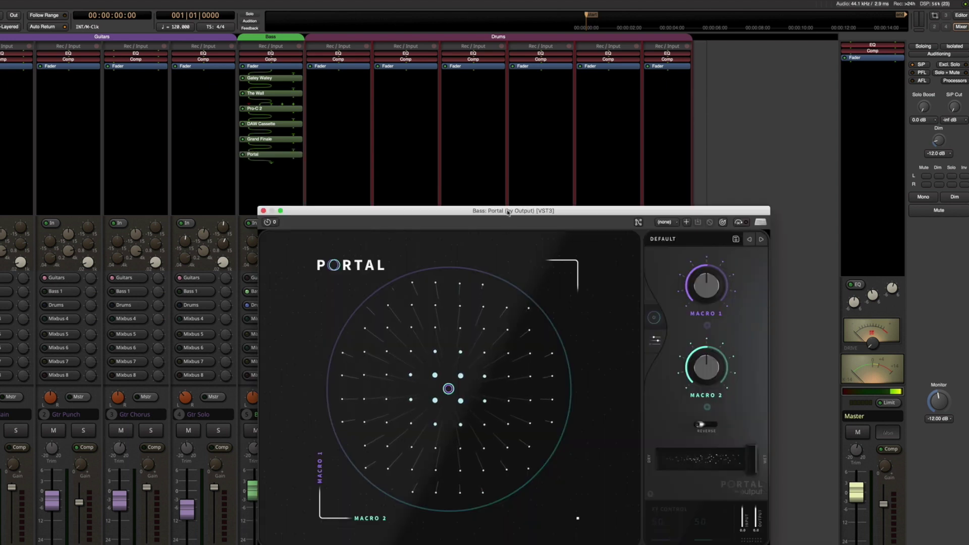
pyautogui.moveTo(508, 211); pyautogui.dragTo(608, 50)
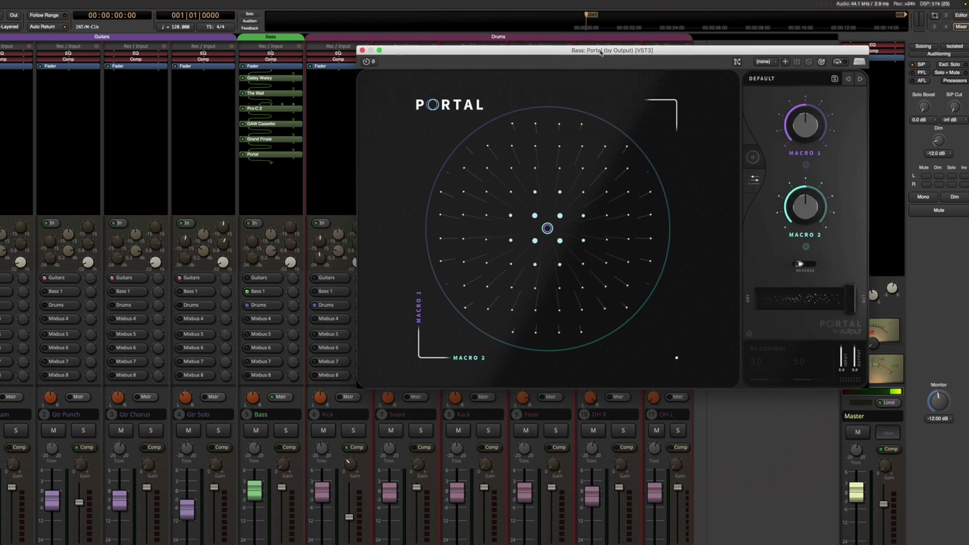
pyautogui.click(362, 50)
# Add Softube's TSAR-1R Reverb (VST3) to the Bass strip and move its editor aside
pyautogui.rightClick(268, 174)
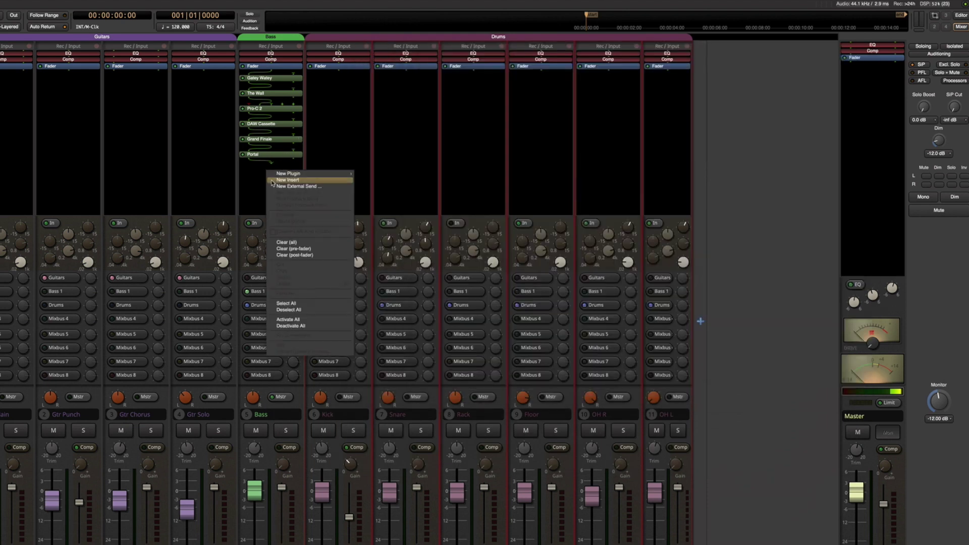
pyautogui.moveTo(316, 174)
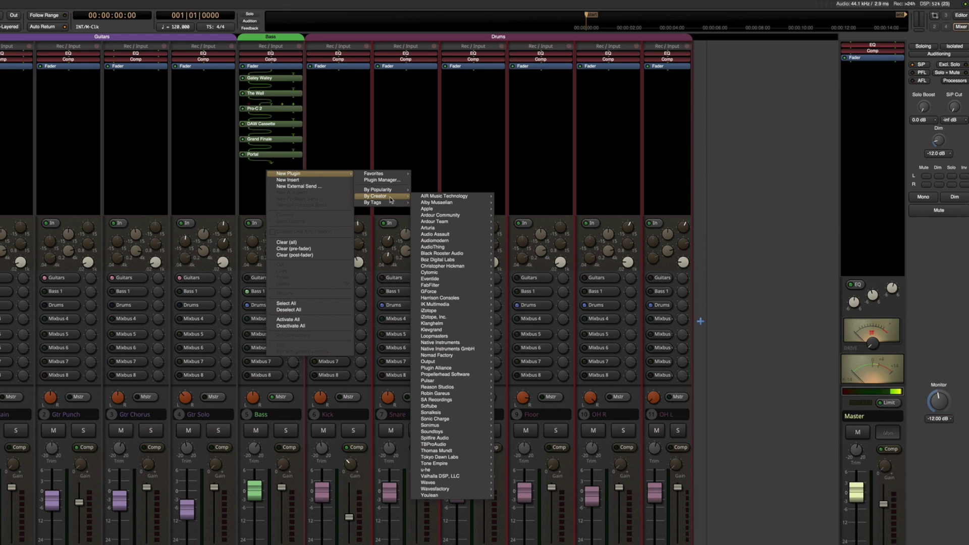
pyautogui.moveTo(461, 304)
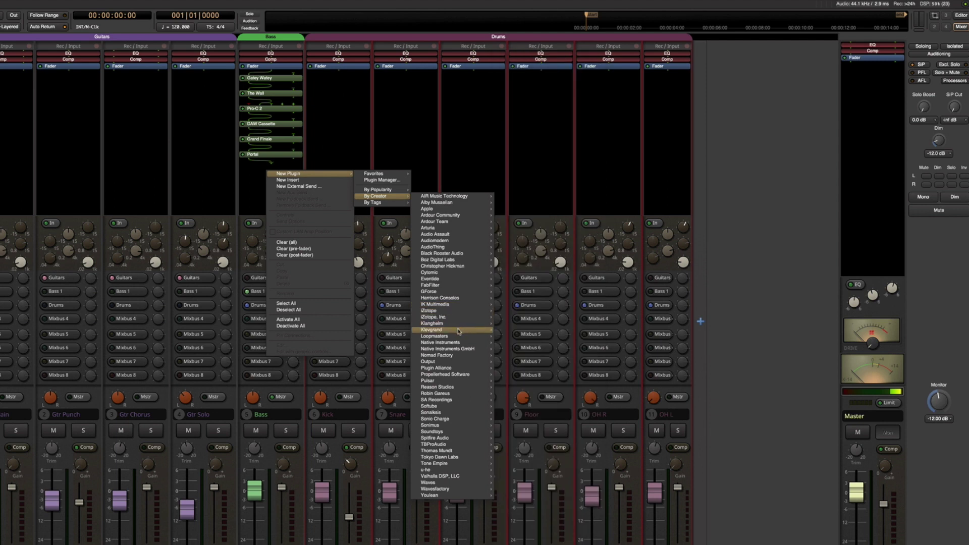
pyautogui.moveTo(451, 408)
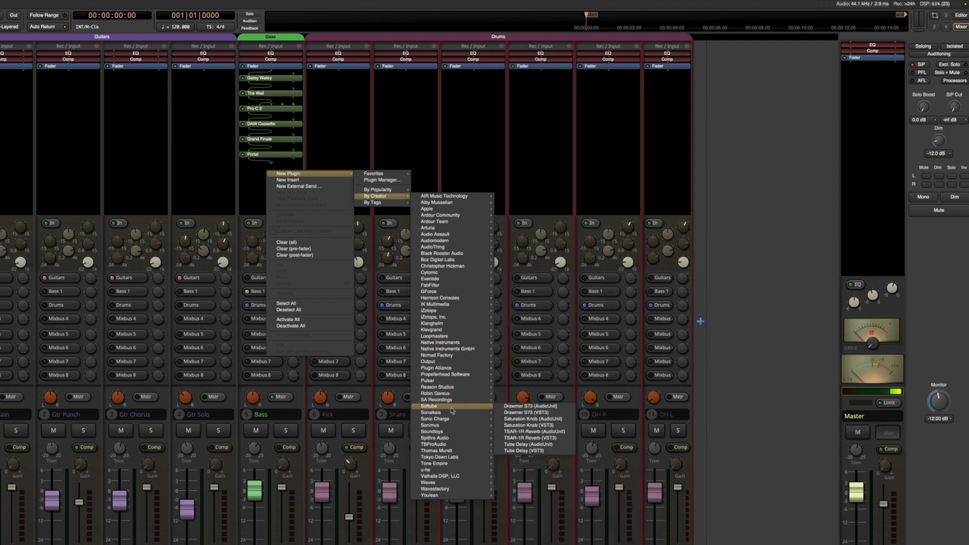
pyautogui.click(516, 438)
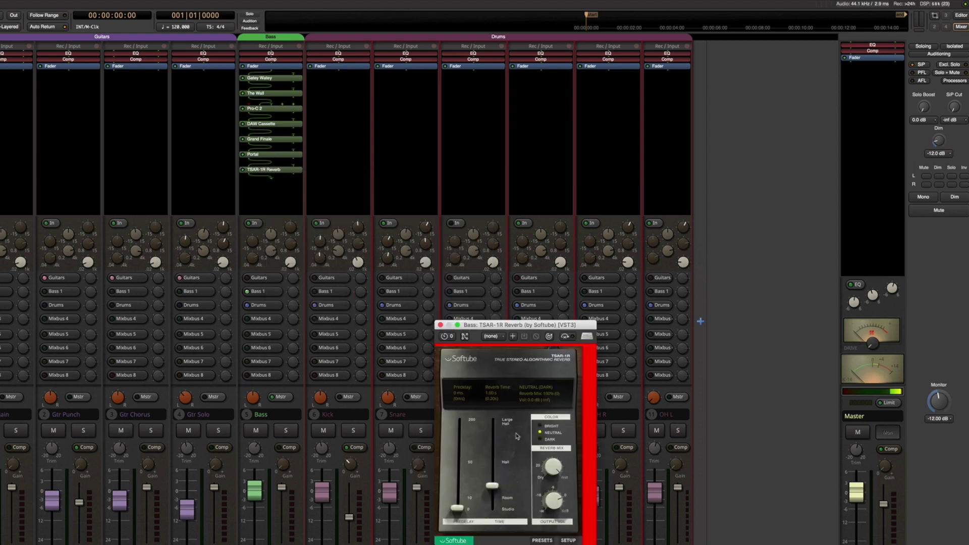
pyautogui.moveTo(521, 328); pyautogui.dragTo(461, 122)
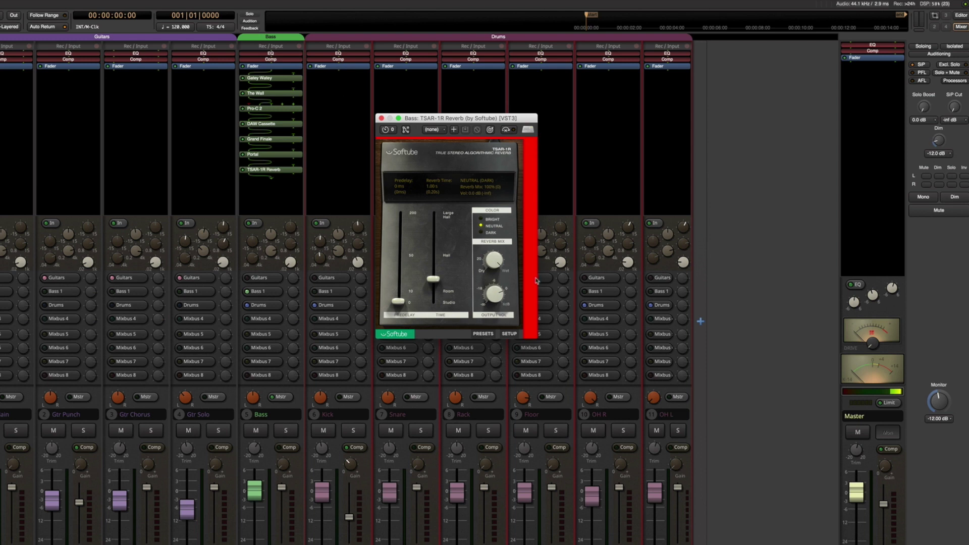
# Add Softube's Drawmer S73 (VST3) to the Bass strip, placing its editor beside the reverb
pyautogui.rightClick(267, 190)
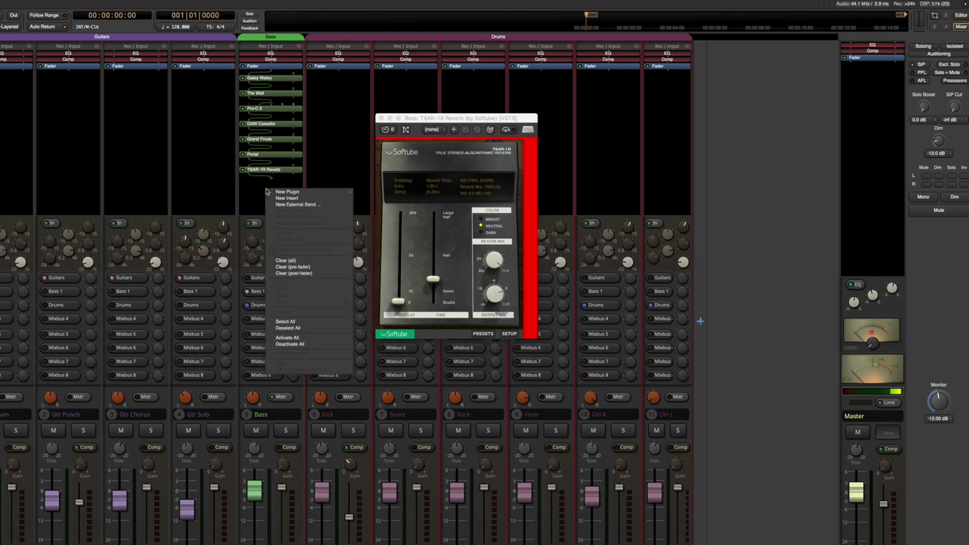
pyautogui.moveTo(270, 193)
pyautogui.moveTo(378, 214)
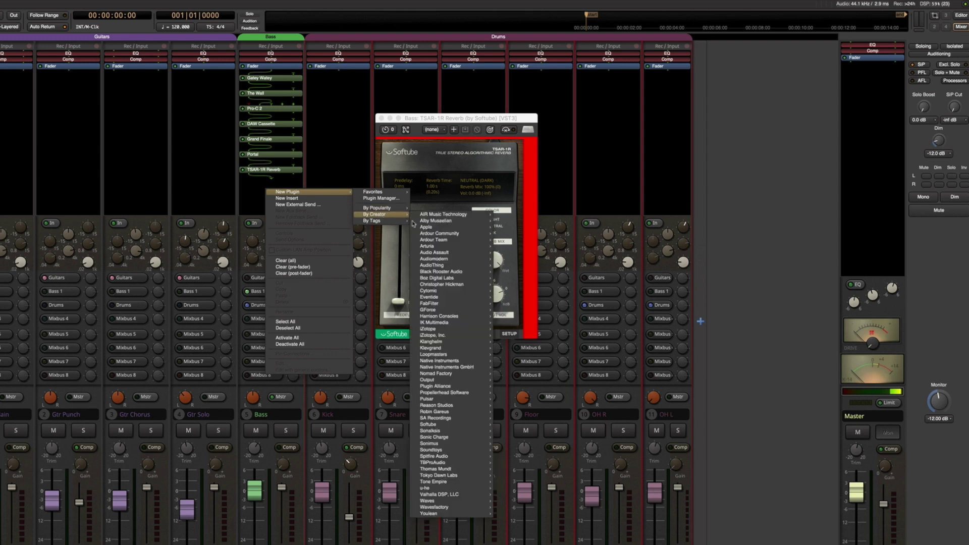
pyautogui.moveTo(465, 425)
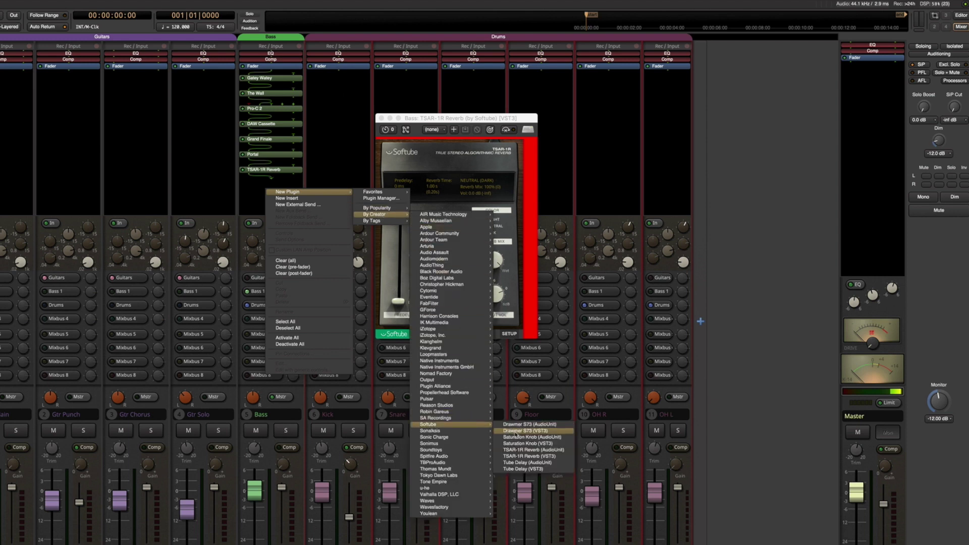
pyautogui.click(516, 432)
pyautogui.moveTo(481, 307); pyautogui.dragTo(635, 116)
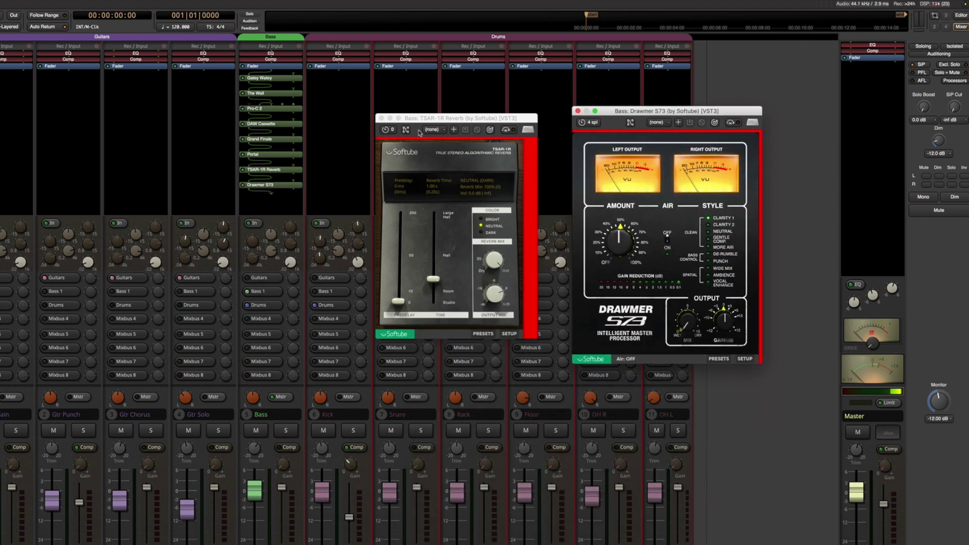
# Close the TSAR-1R Reverb and Drawmer S73 editors
pyautogui.click(382, 118)
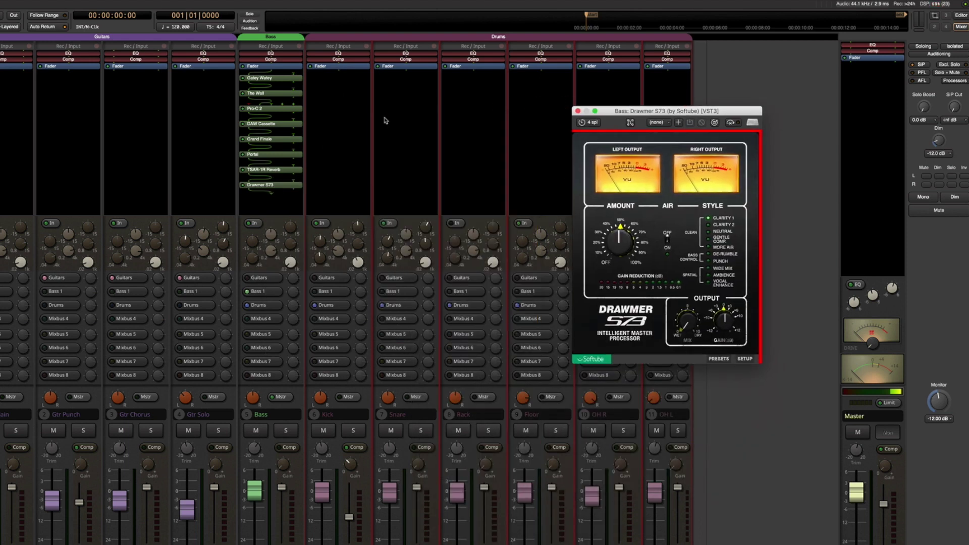
pyautogui.click(577, 111)
pyautogui.rightClick(266, 204)
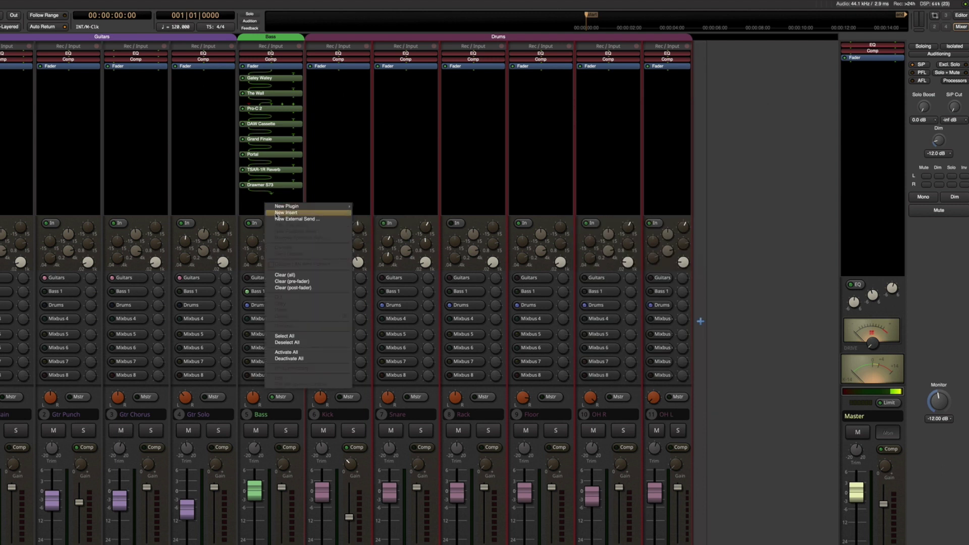
# Insert Waves Abbey Road RS124 Stereo (VST3) on the Bass strip, reposition its editor, then close it
pyautogui.moveTo(281, 207)
pyautogui.moveTo(379, 229)
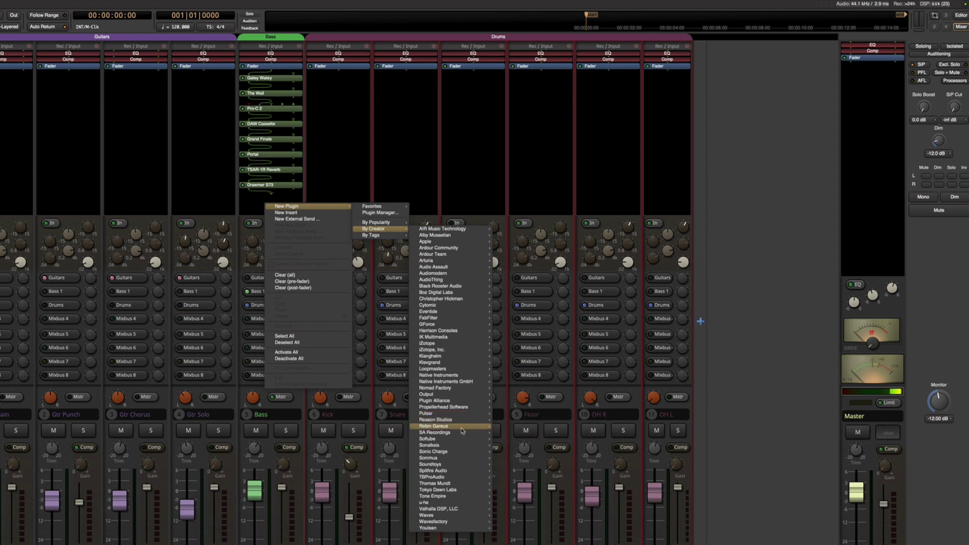
pyautogui.moveTo(458, 511)
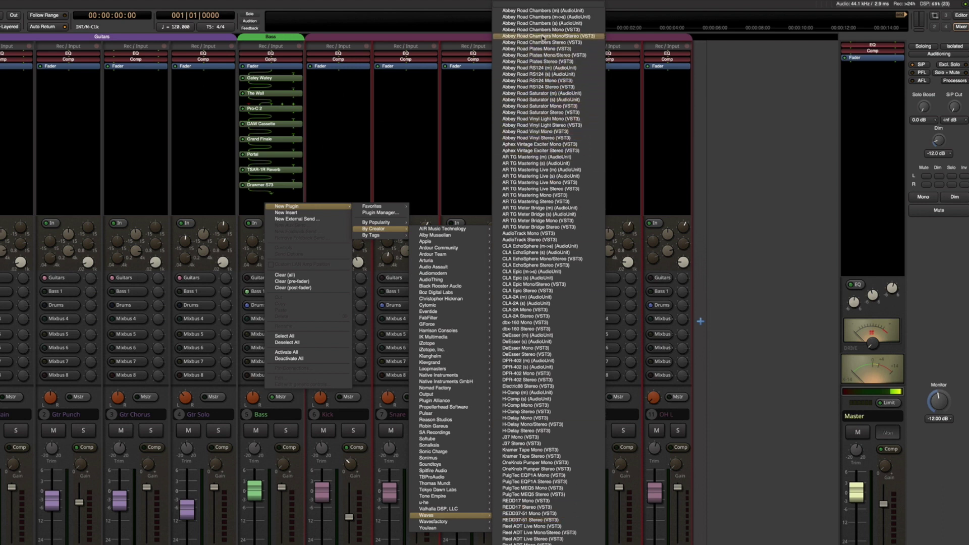
pyautogui.click(543, 87)
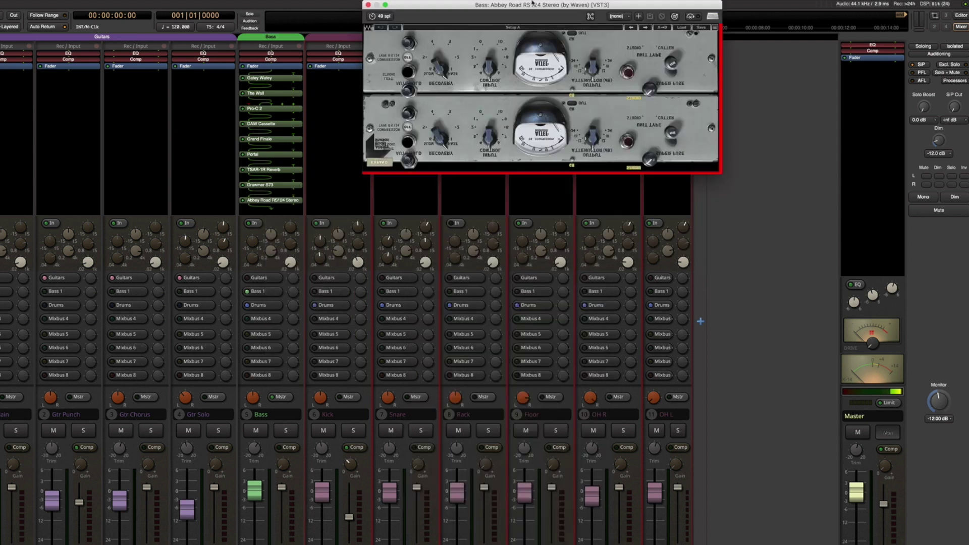
pyautogui.moveTo(532, 3); pyautogui.dragTo(523, 135)
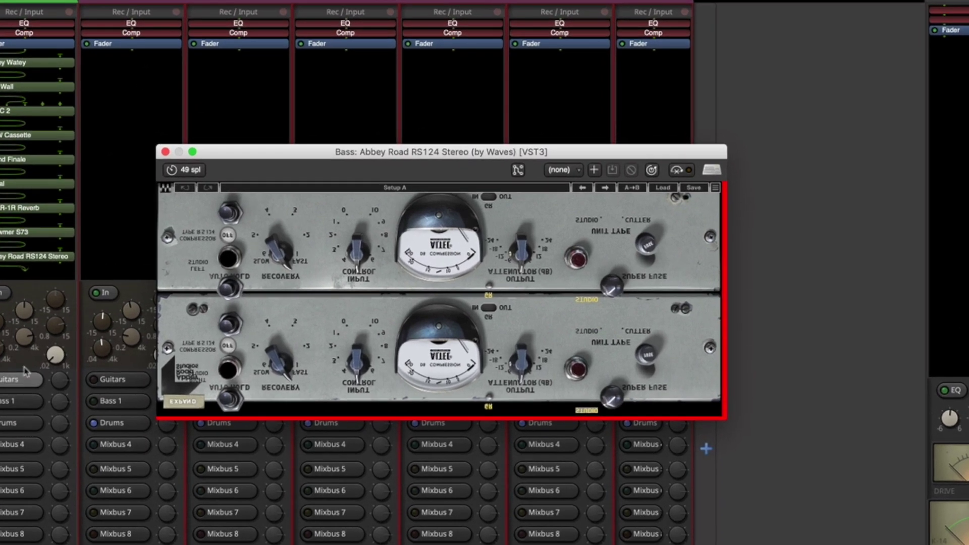
pyautogui.click(165, 152)
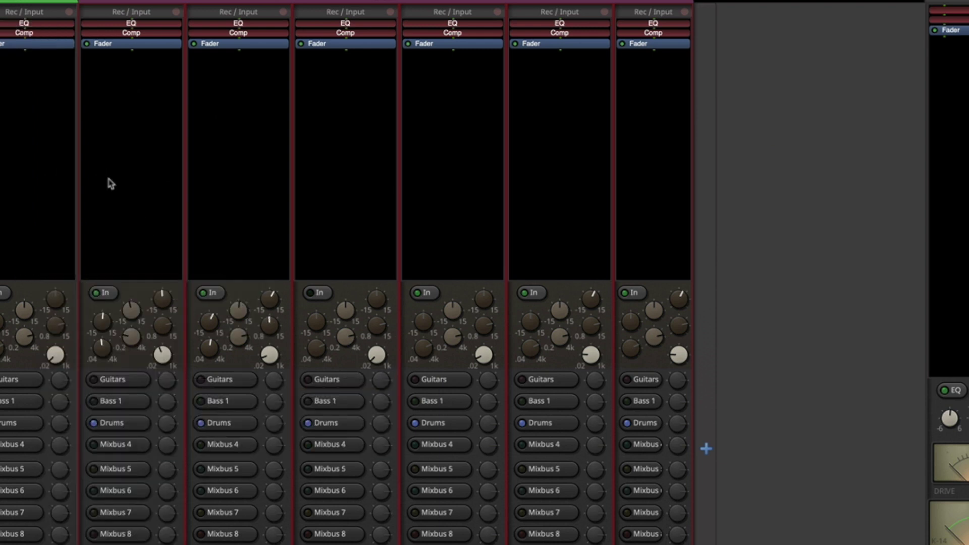
# Insert Waves CLA EchoSphere Stereo (VST3) on the Bass strip, leaving its editor open
pyautogui.rightClick(2, 72)
pyautogui.moveTo(38, 76)
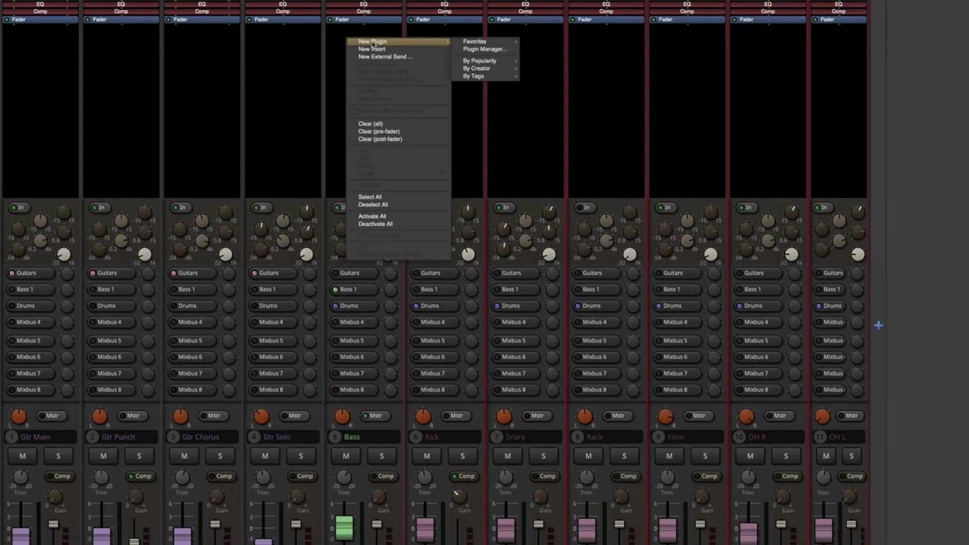
pyautogui.moveTo(479, 70)
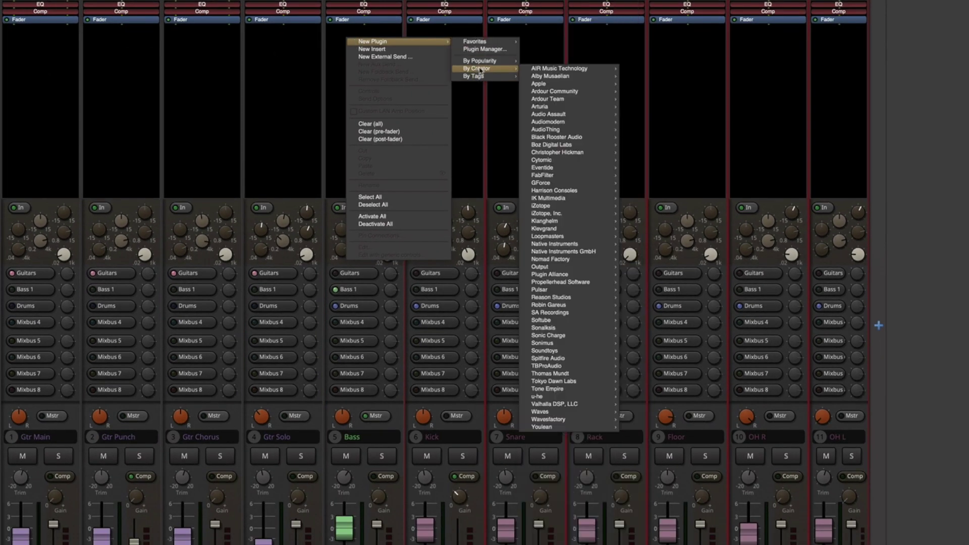
pyautogui.moveTo(583, 413)
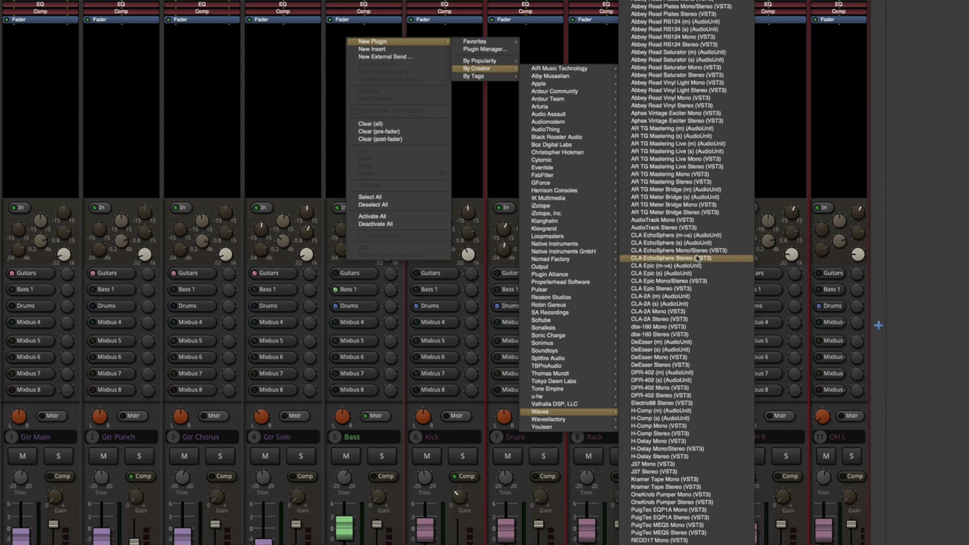
pyautogui.click(697, 258)
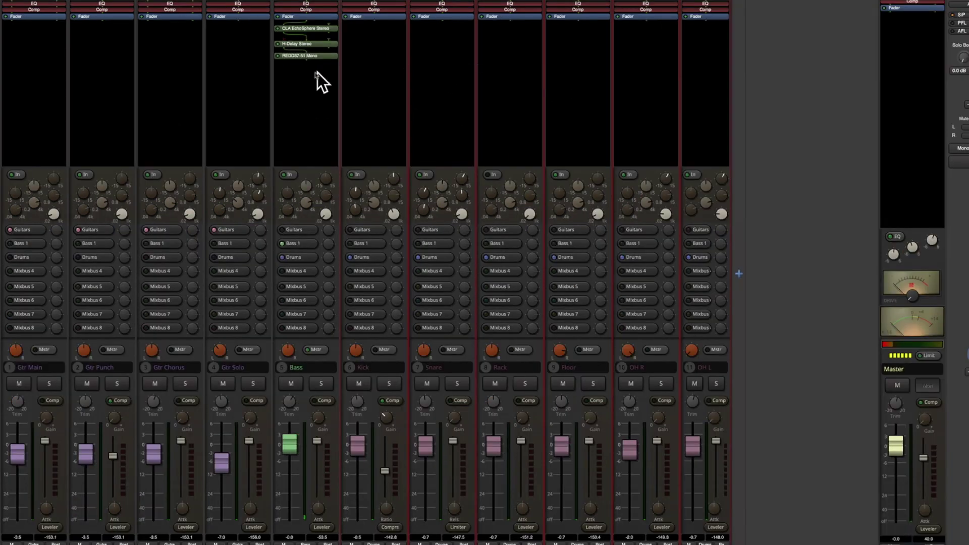
# Insert Valhalla DSP's ValhallaVintageVerb (VST3) on the Bass strip, move its editor up, and close it
pyautogui.rightClick(303, 74)
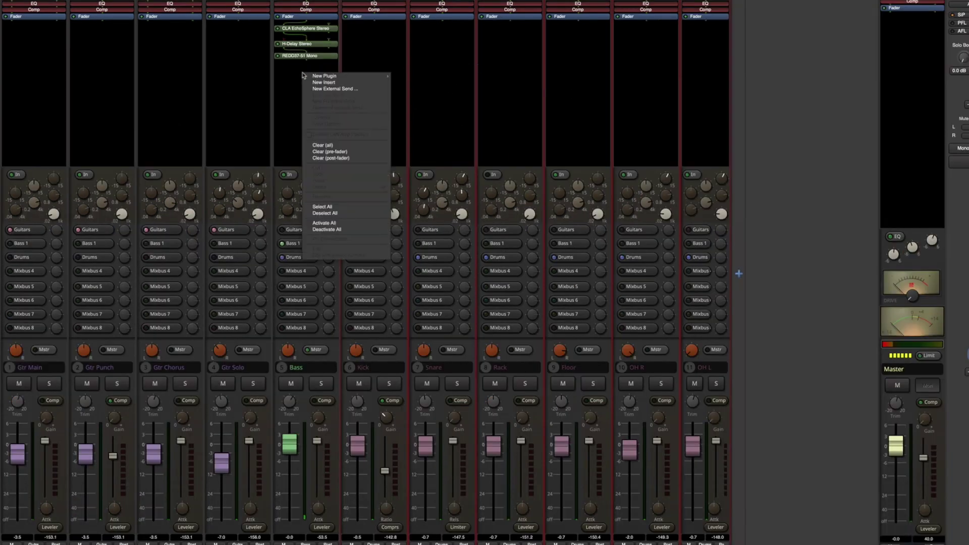
pyautogui.moveTo(326, 76)
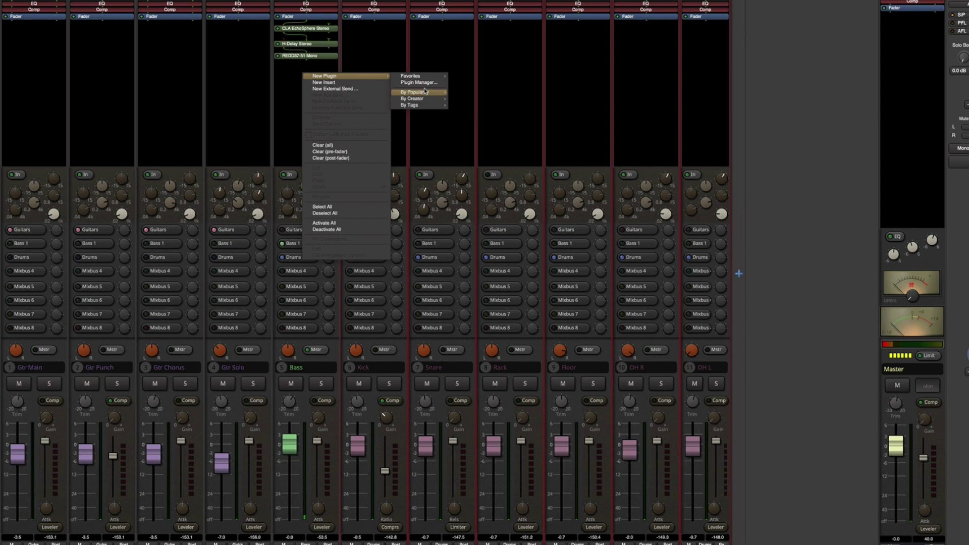
pyautogui.moveTo(415, 98)
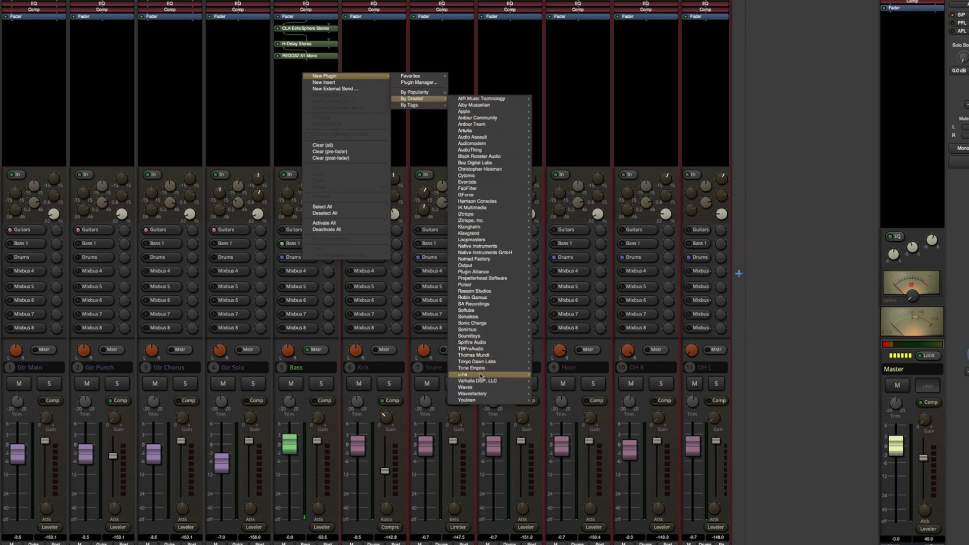
pyautogui.moveTo(481, 382)
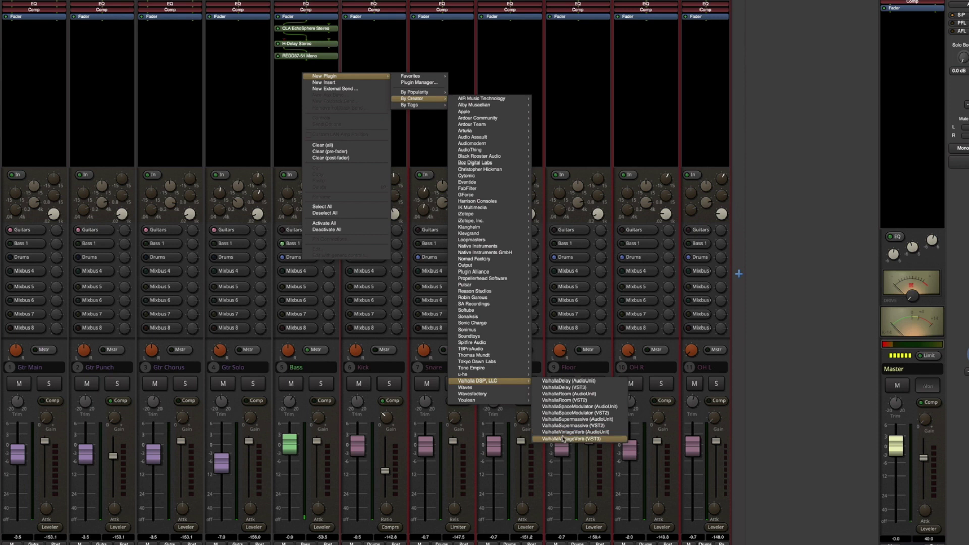
pyautogui.click(564, 439)
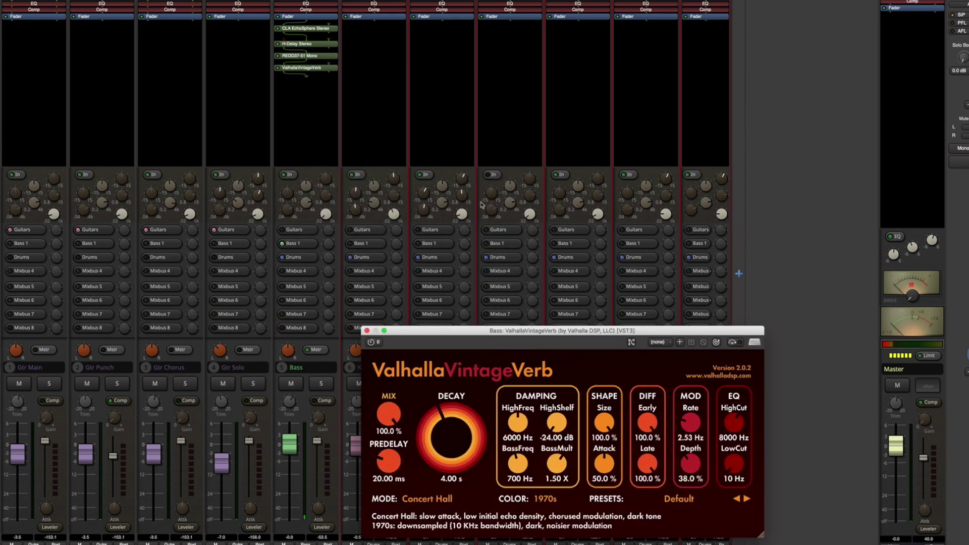
pyautogui.moveTo(482, 334); pyautogui.dragTo(369, 164)
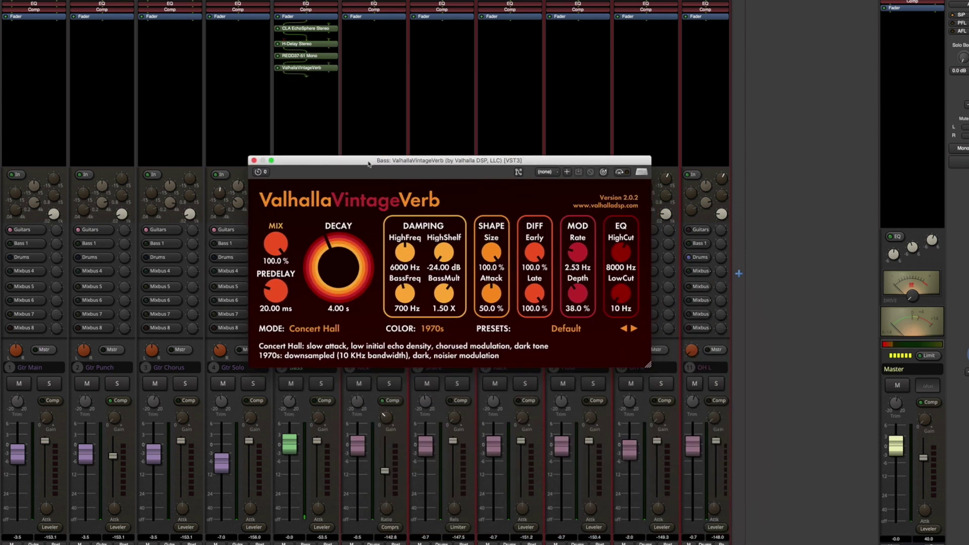
pyautogui.click(254, 161)
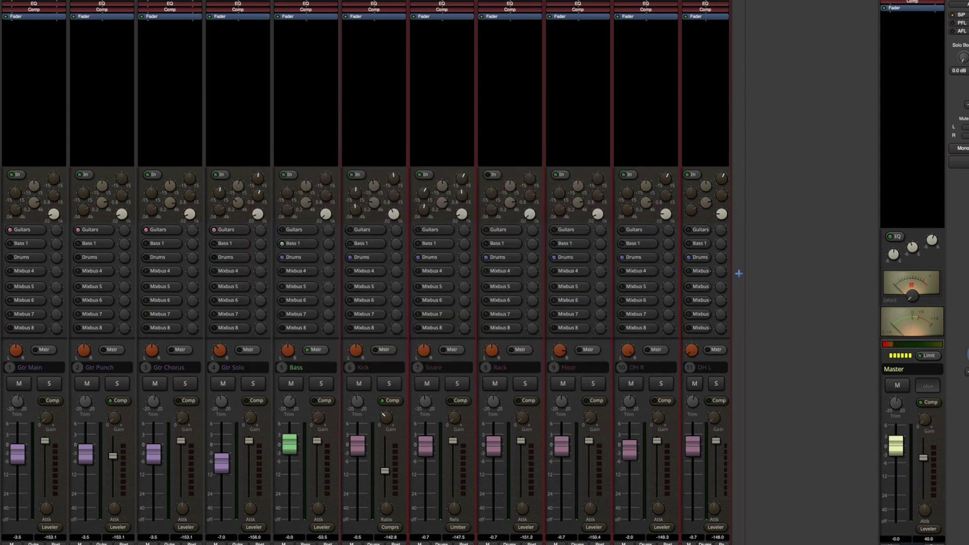